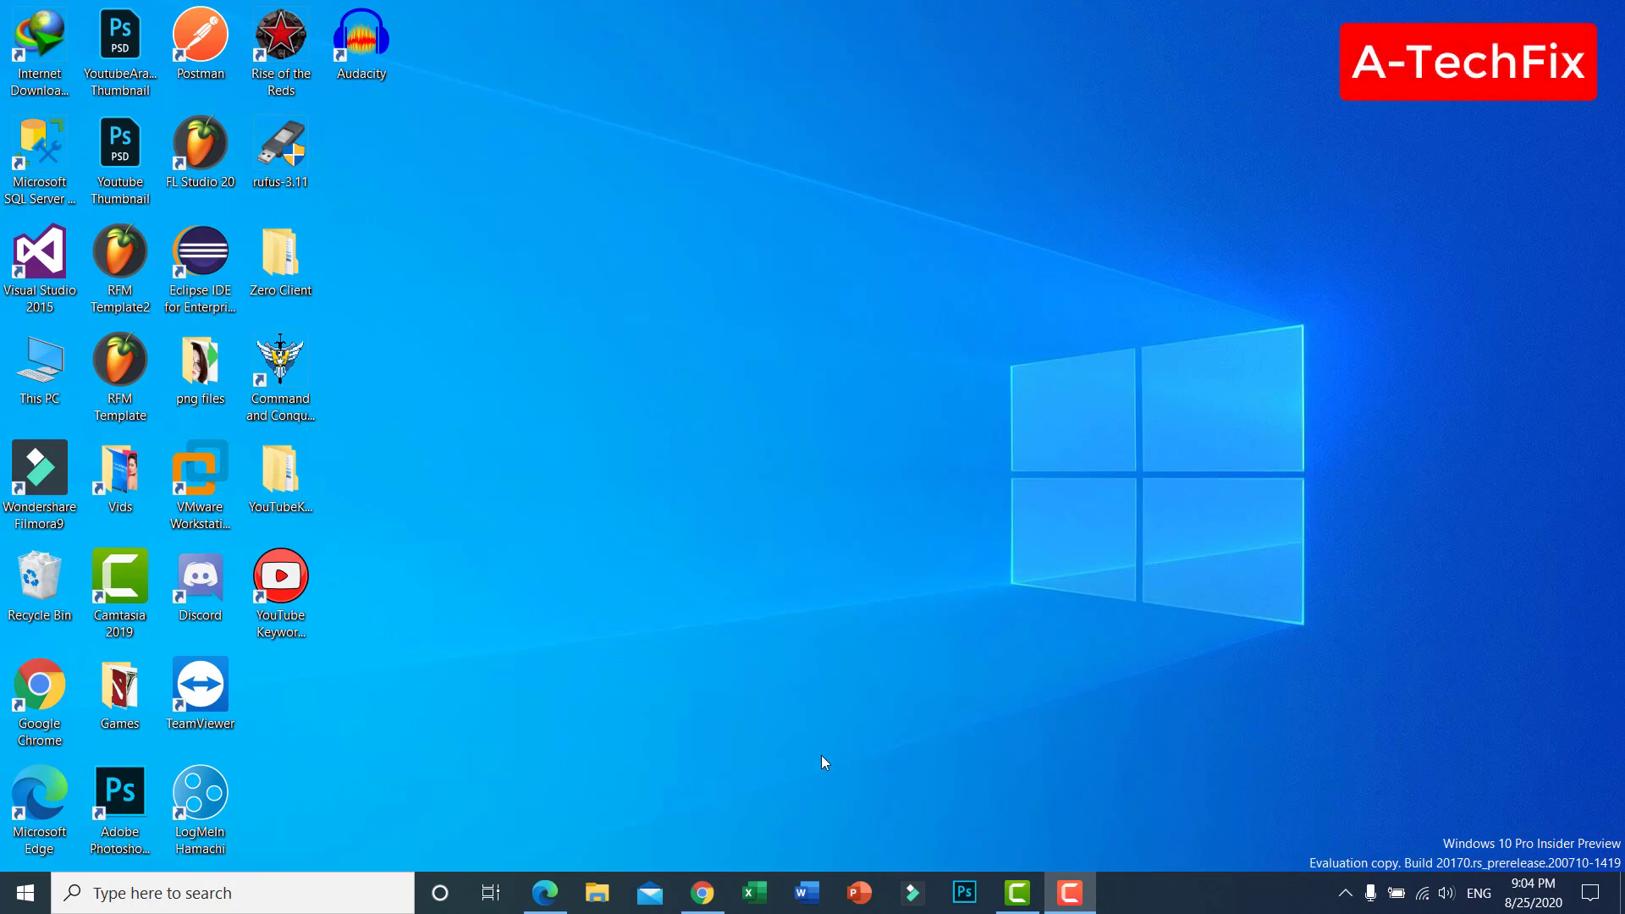
- Launch Photoshop from its taskbar icon and wait for the Home screen
click(962, 891)
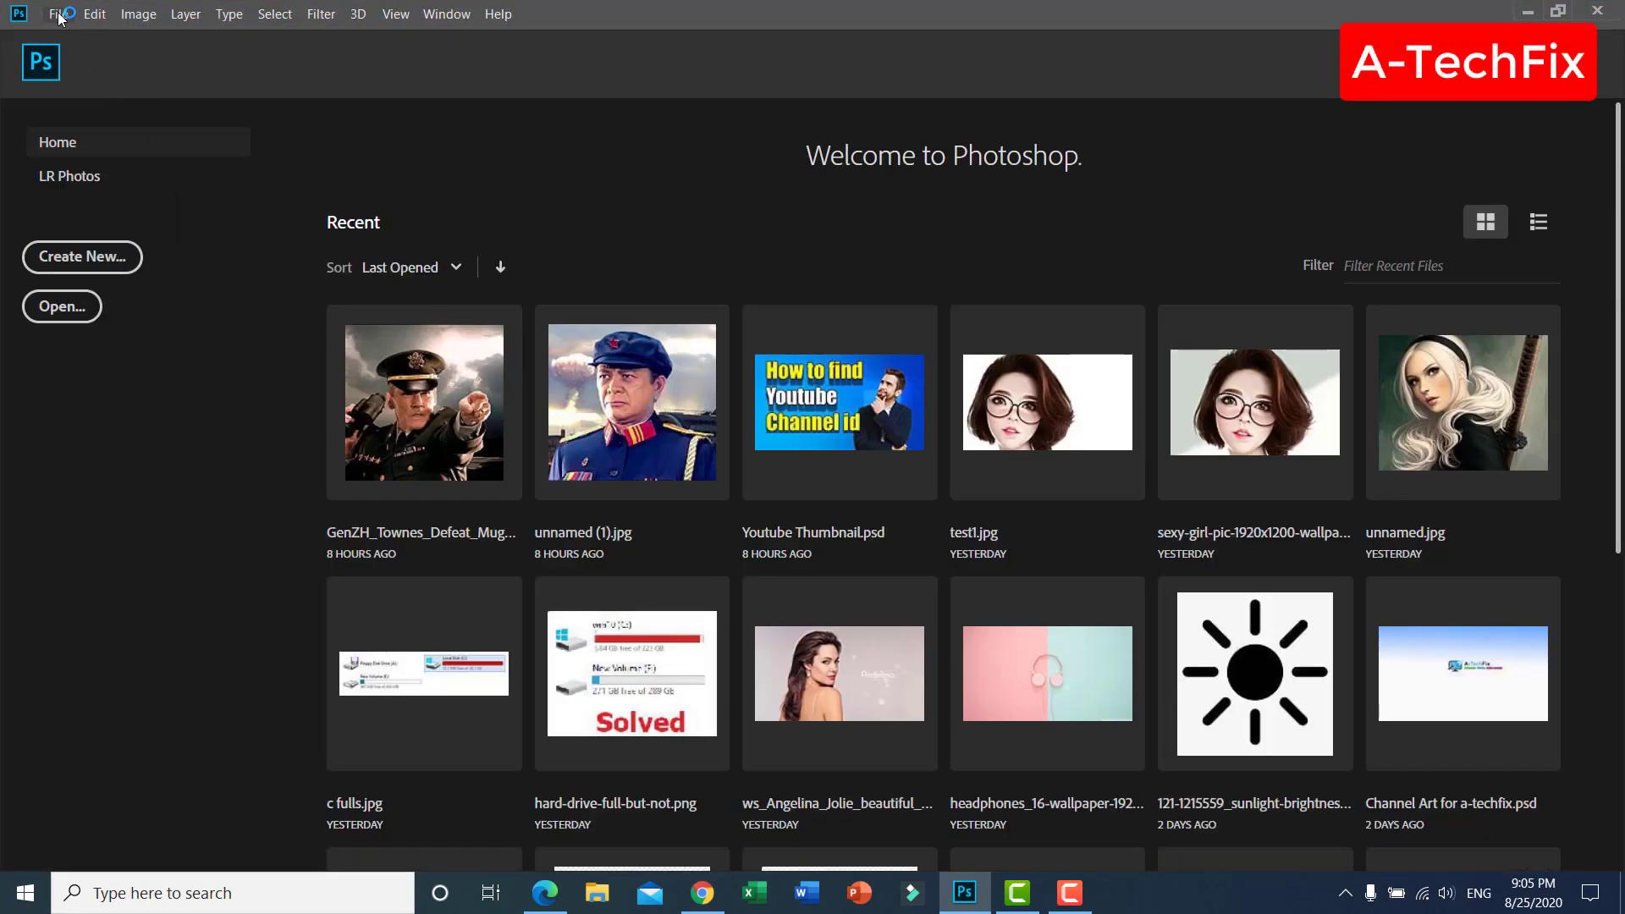
- Try to open the recent unnamed.jpg portrait and dismiss the file-not-found alert
click(57, 15)
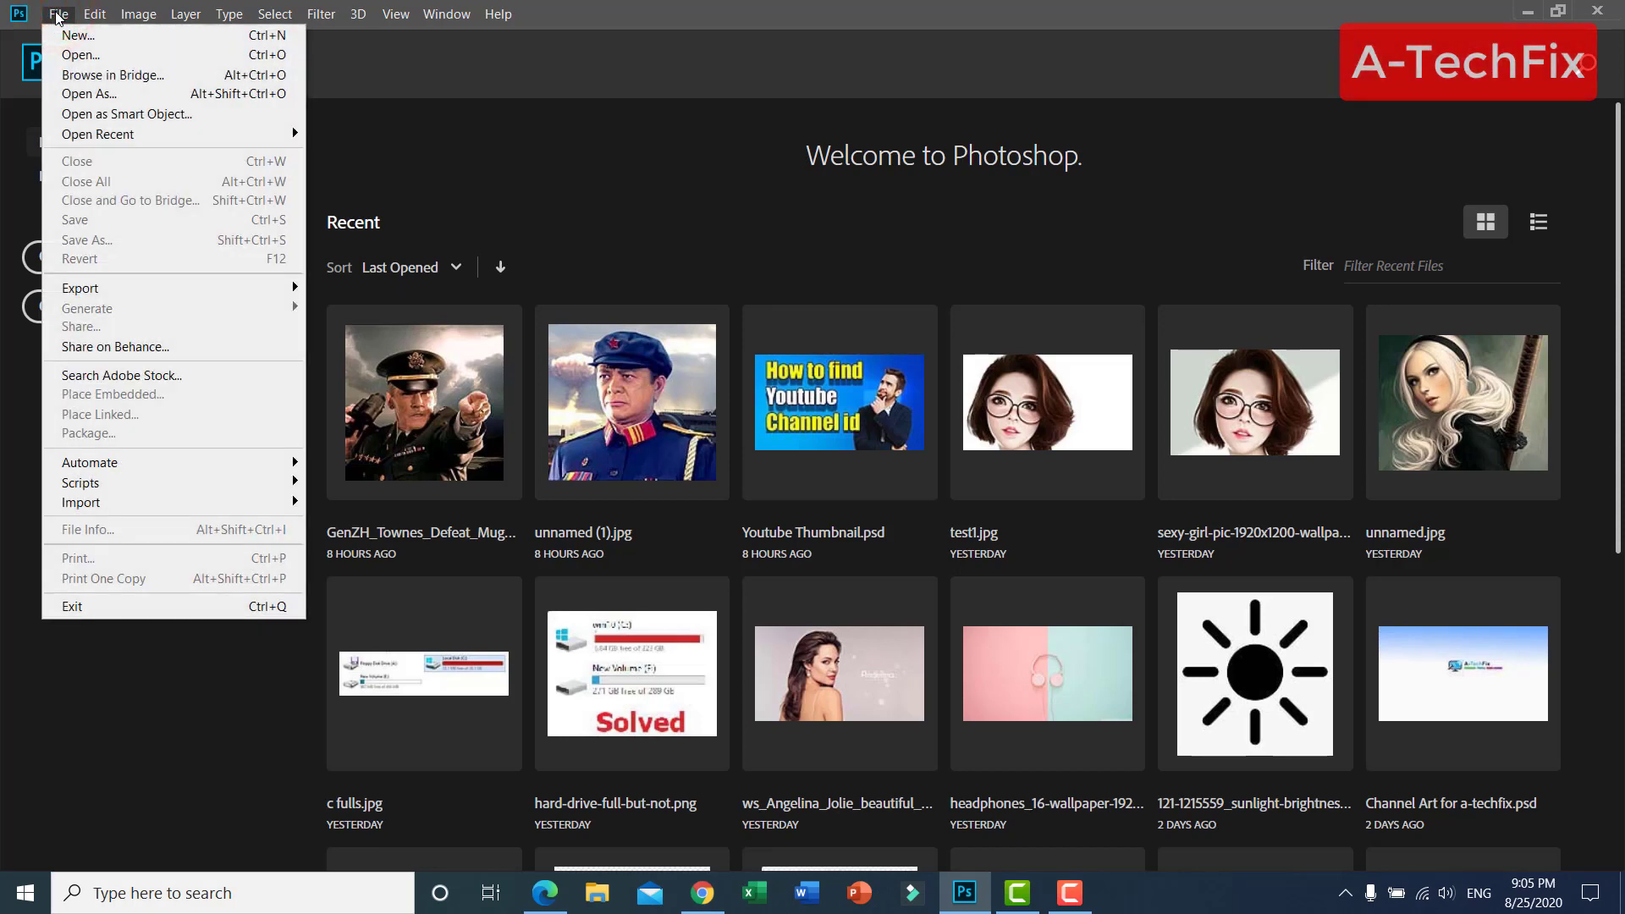
click(583, 145)
click(1483, 408)
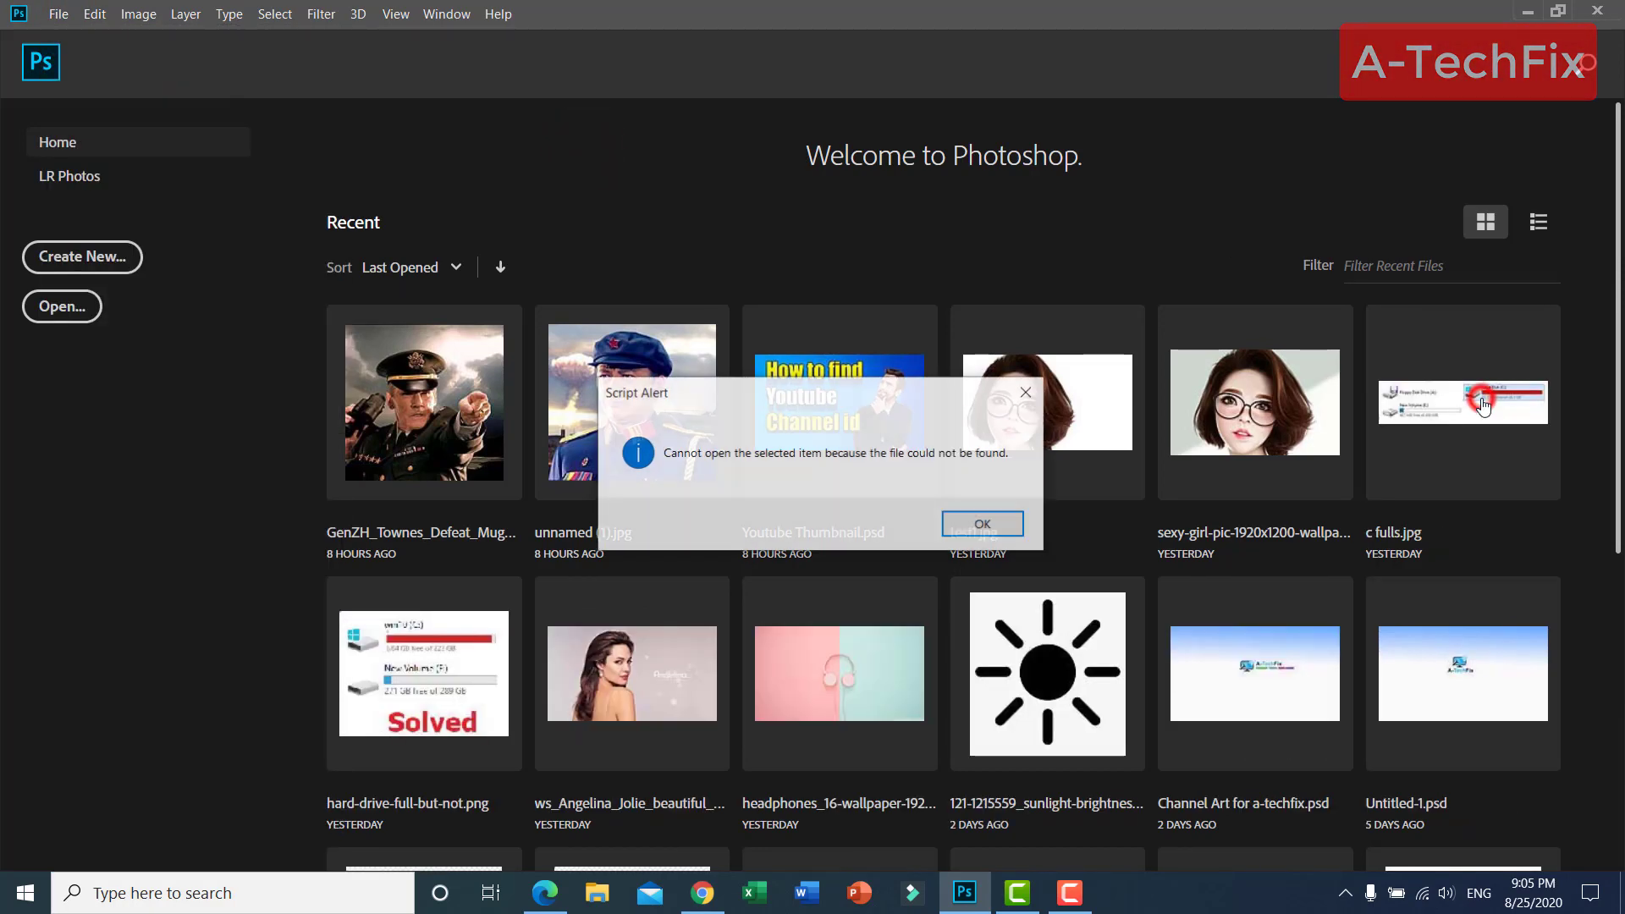
click(979, 526)
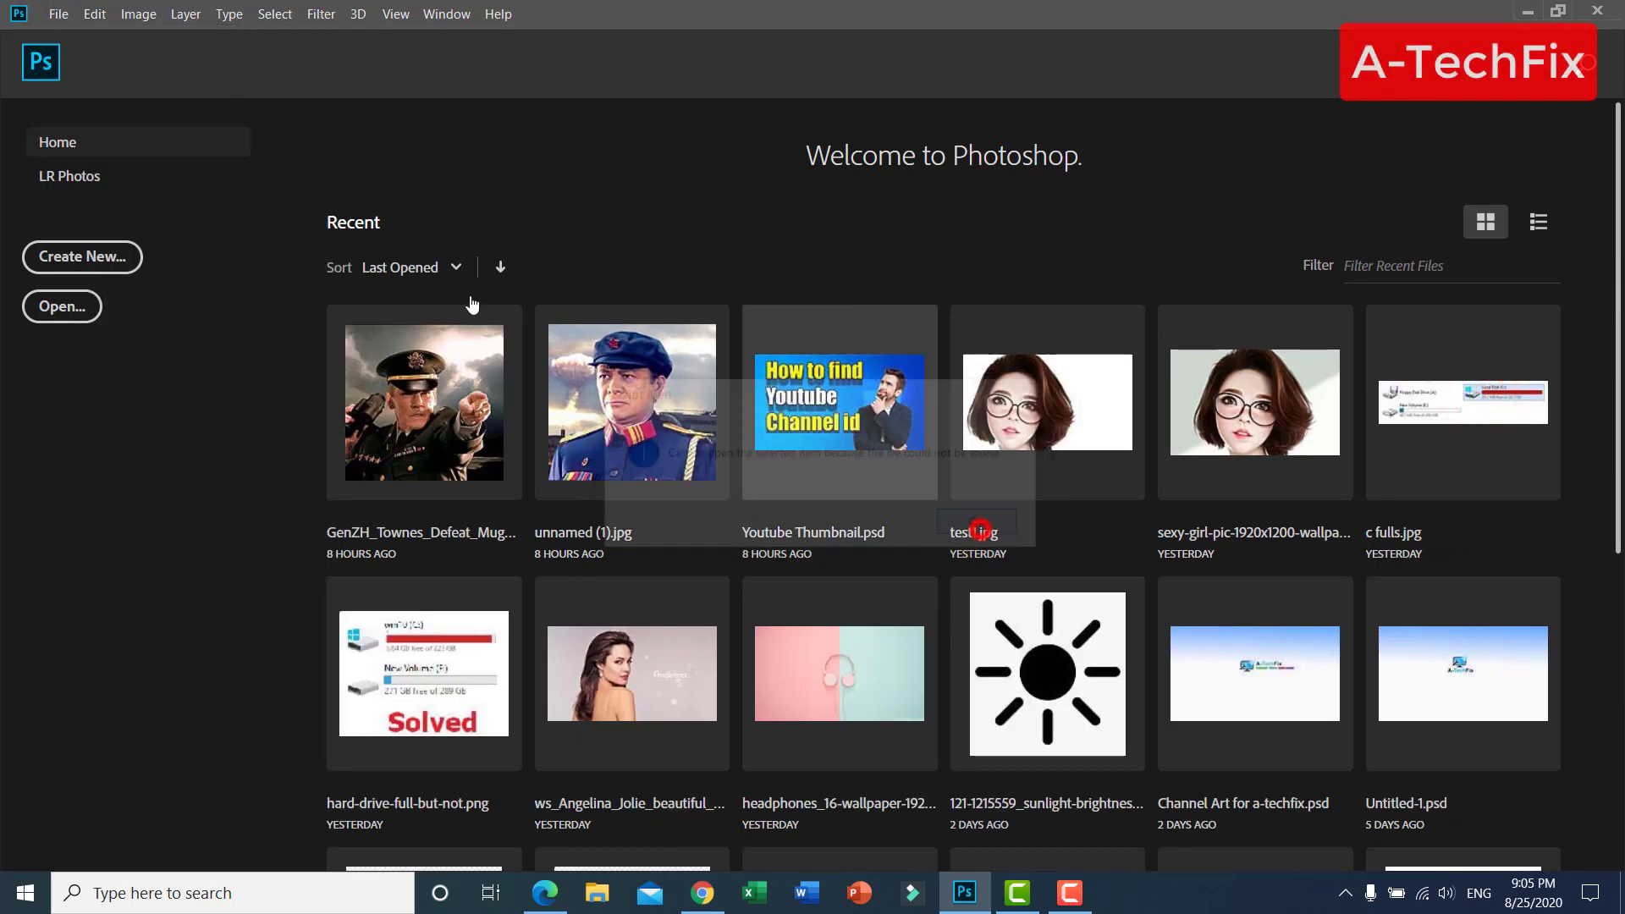
- Create a default 7 x 5 in document and unlock its Background as Layer 0
click(58, 15)
click(93, 35)
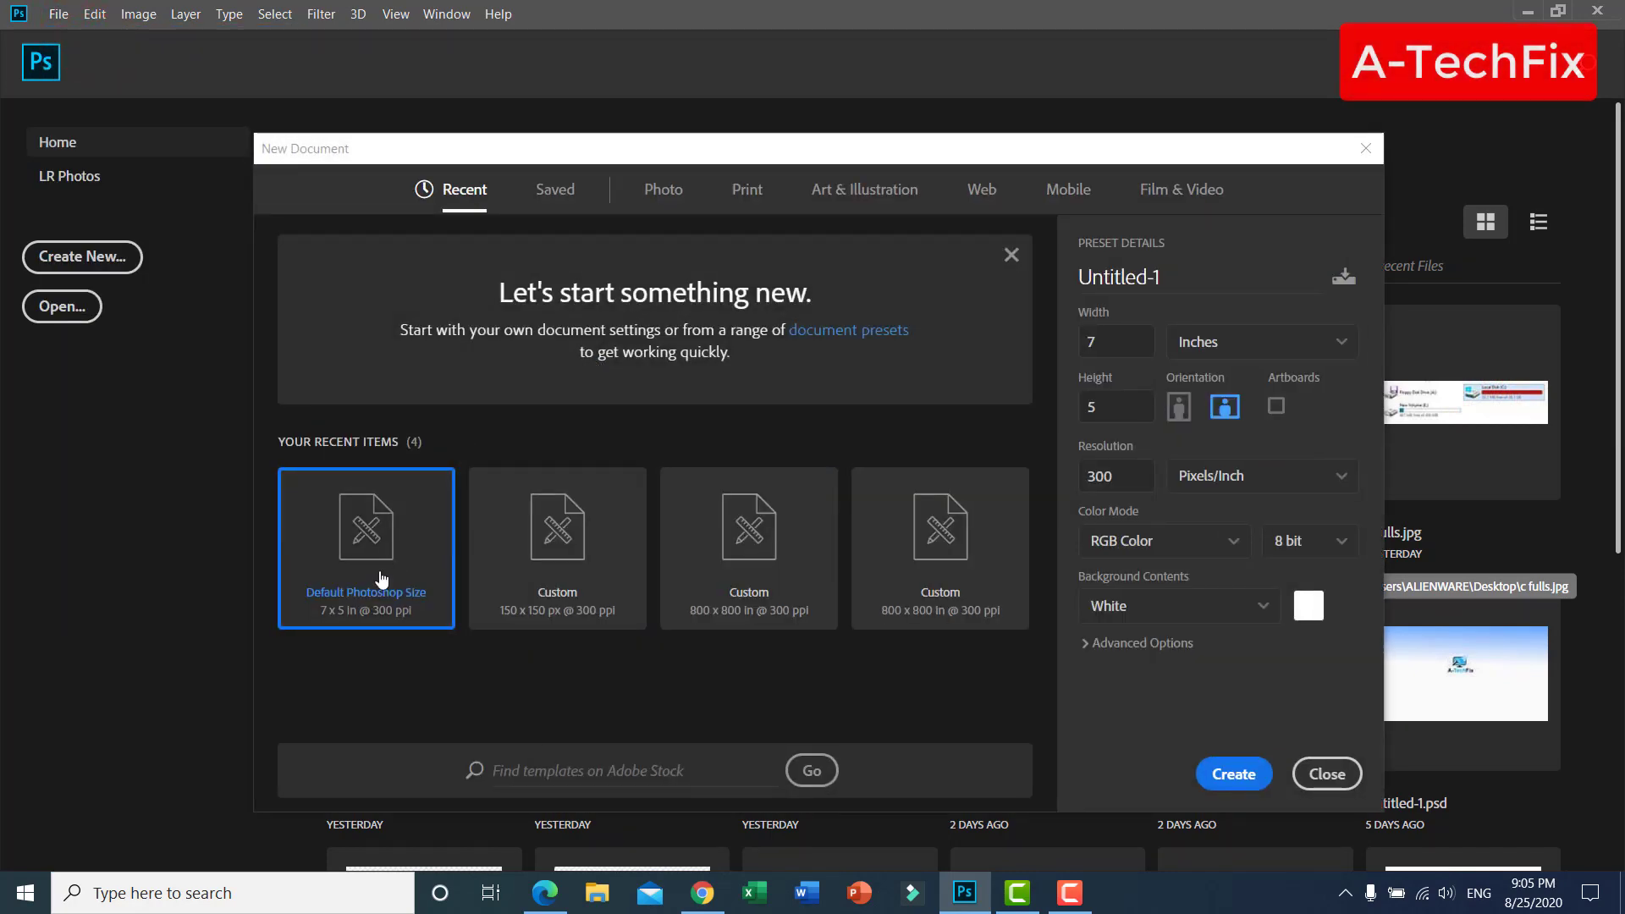
click(1242, 775)
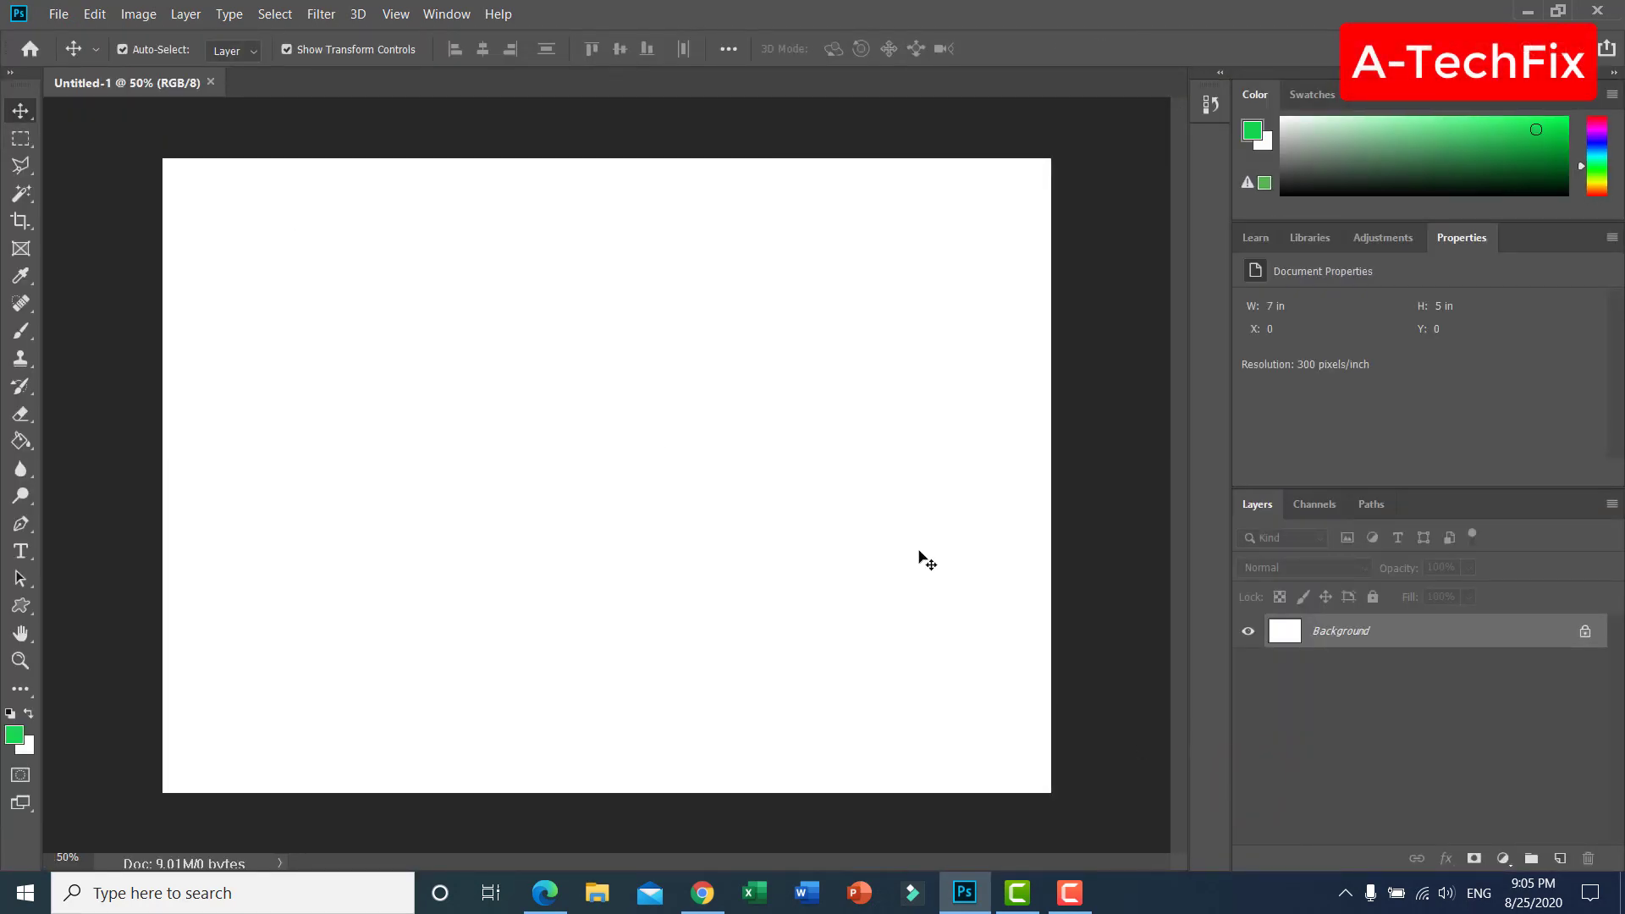
click(1585, 631)
click(1351, 635)
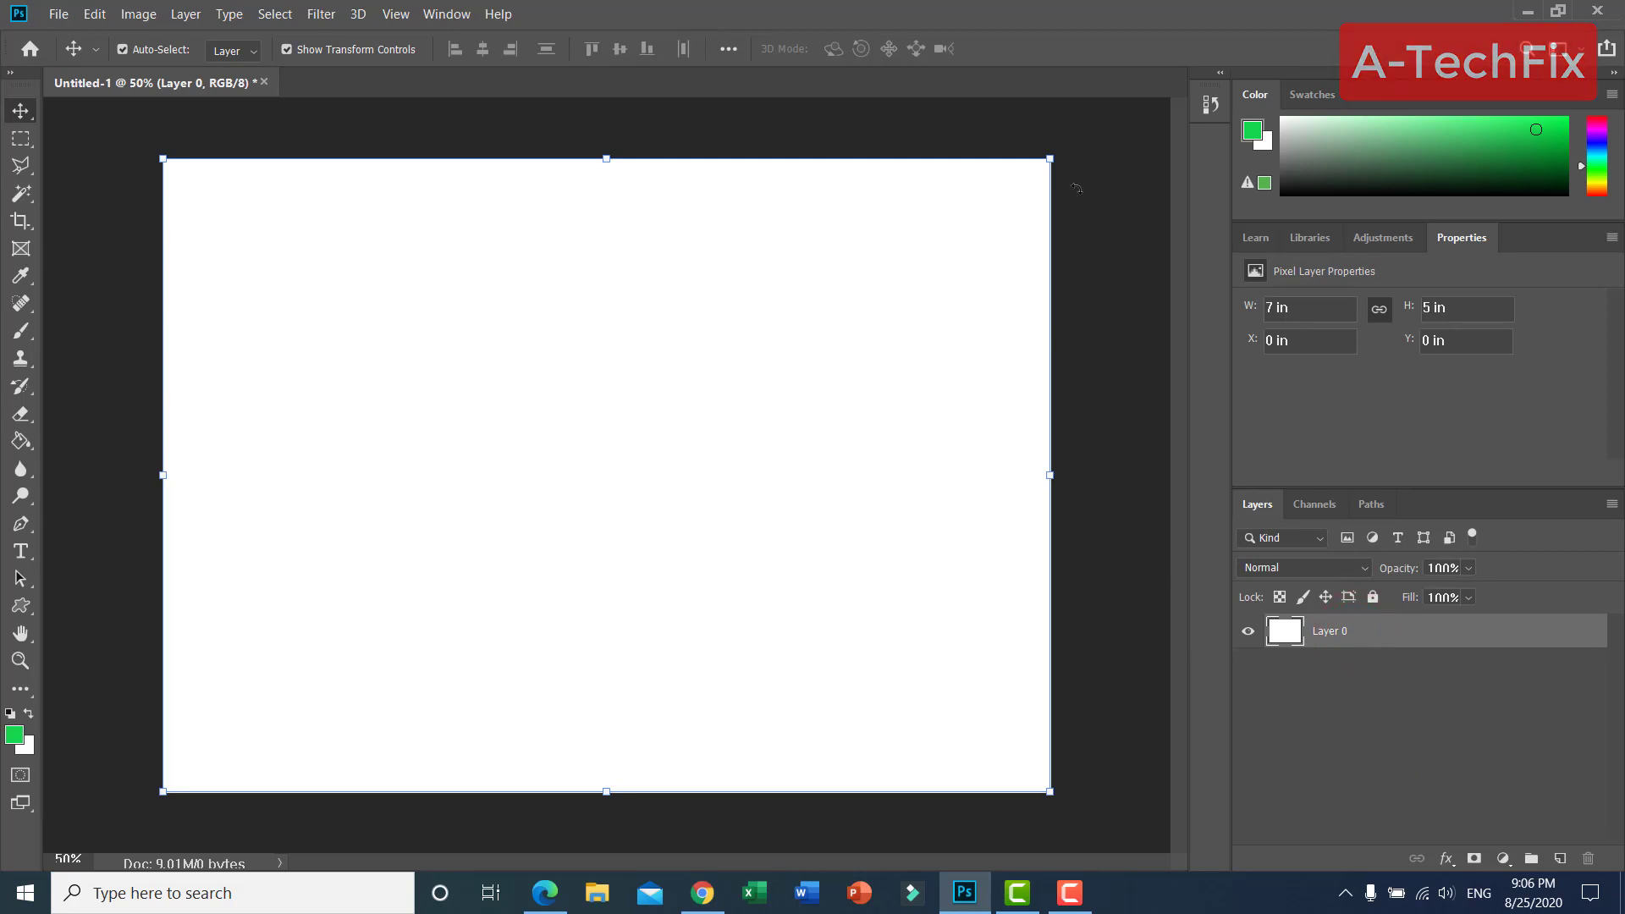
click(1113, 154)
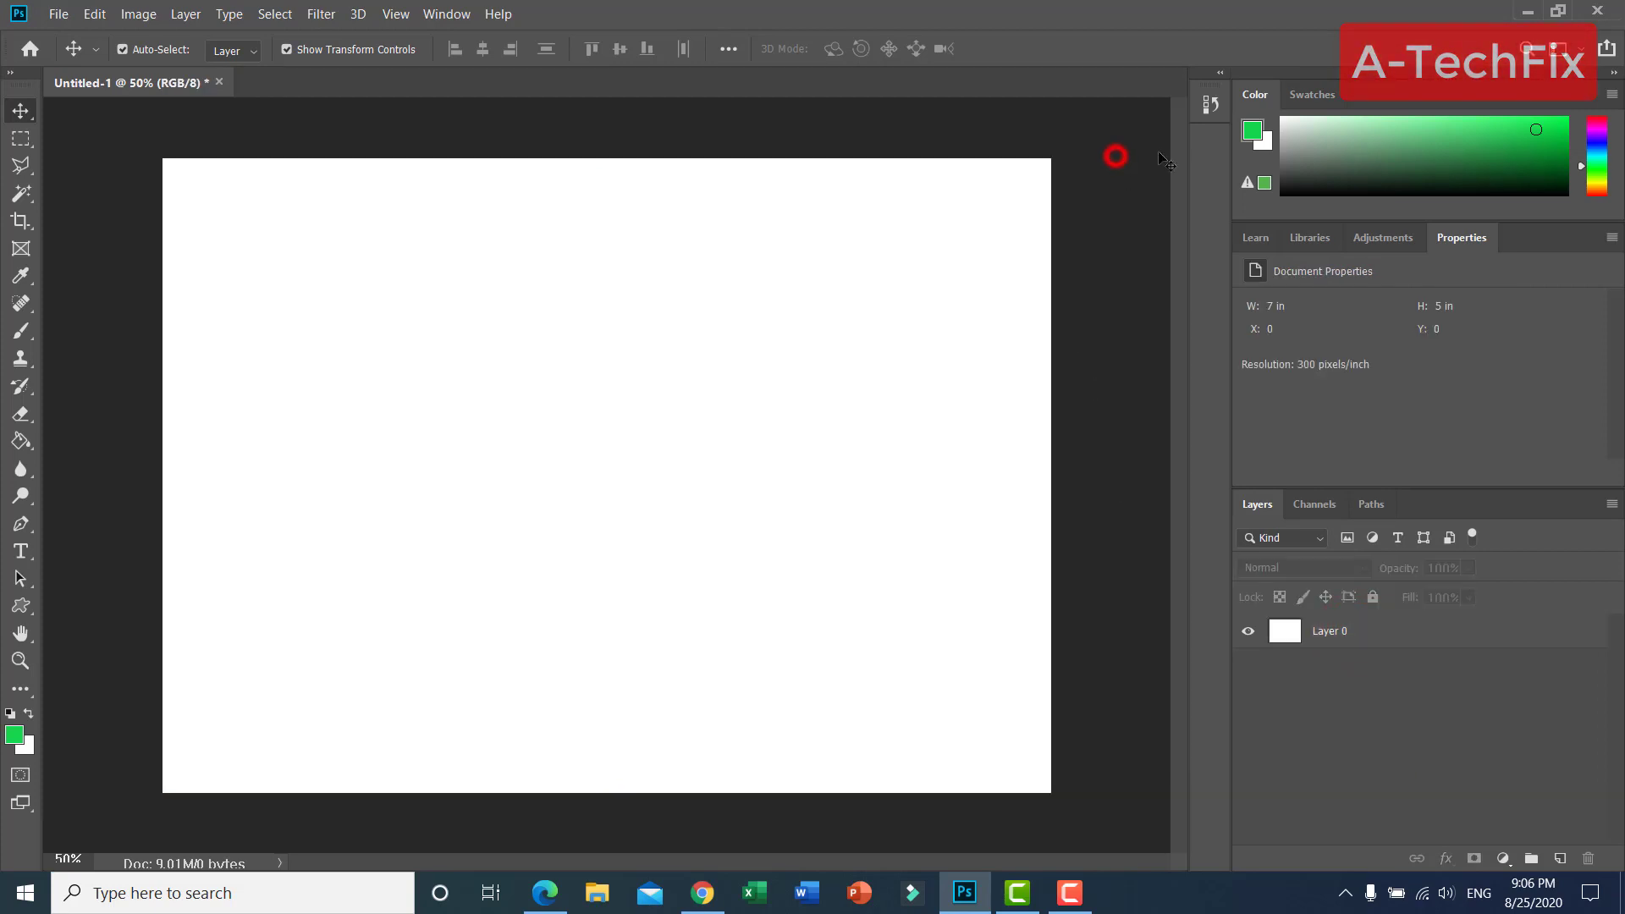
- Open edssa.jpg from the png files folder by dragging it onto Photoshop
click(1526, 12)
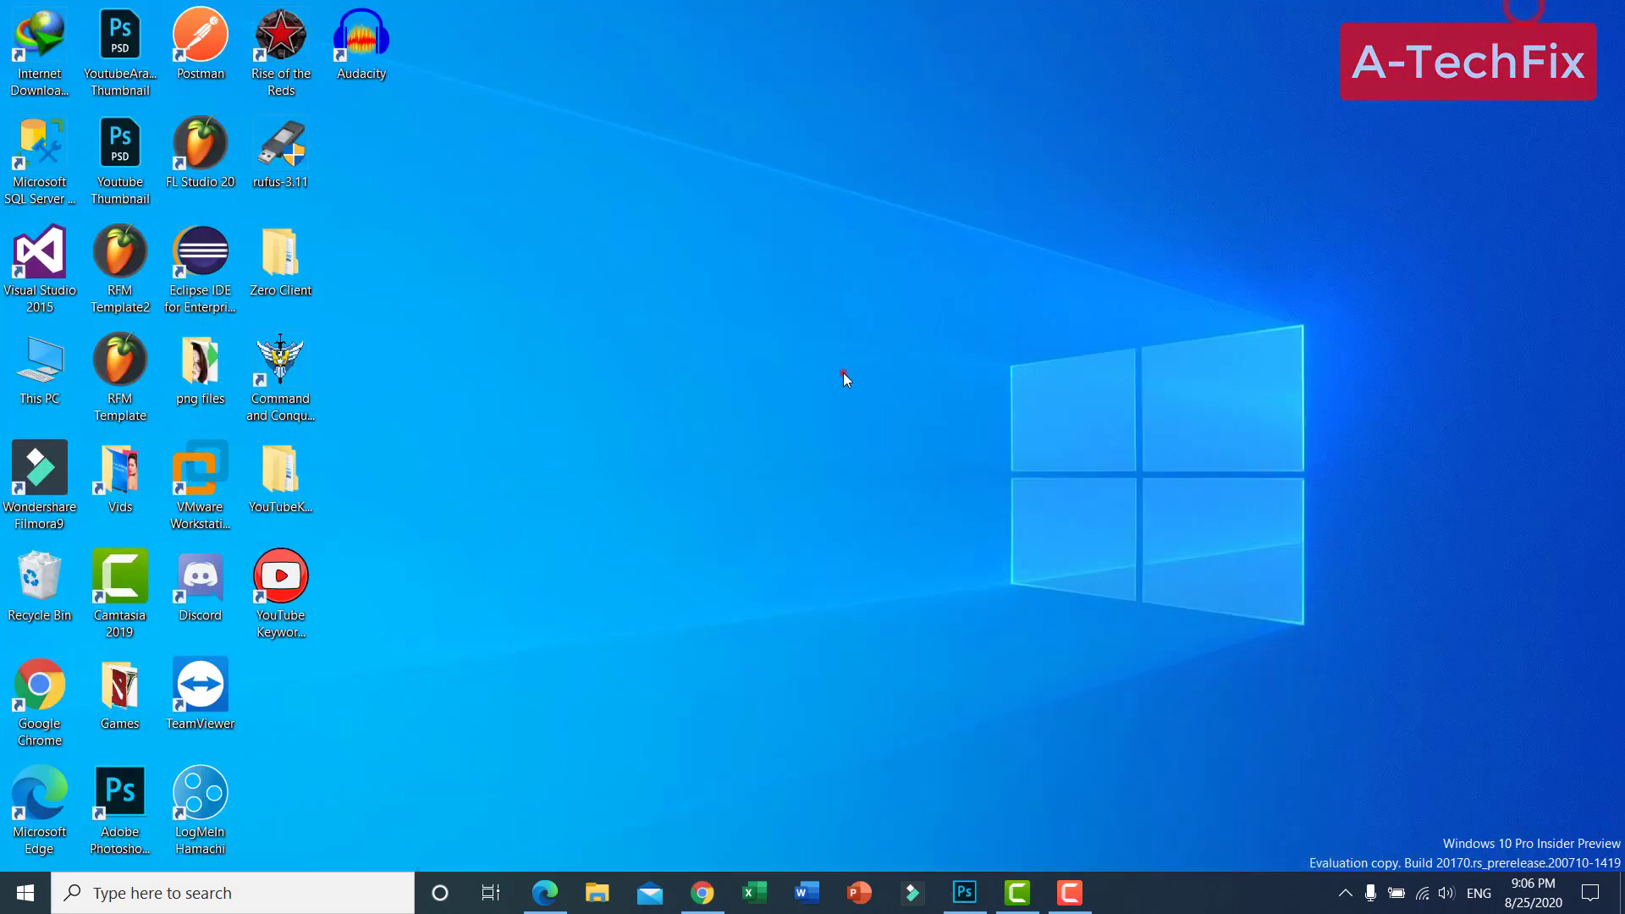
double_click(210, 380)
click(773, 489)
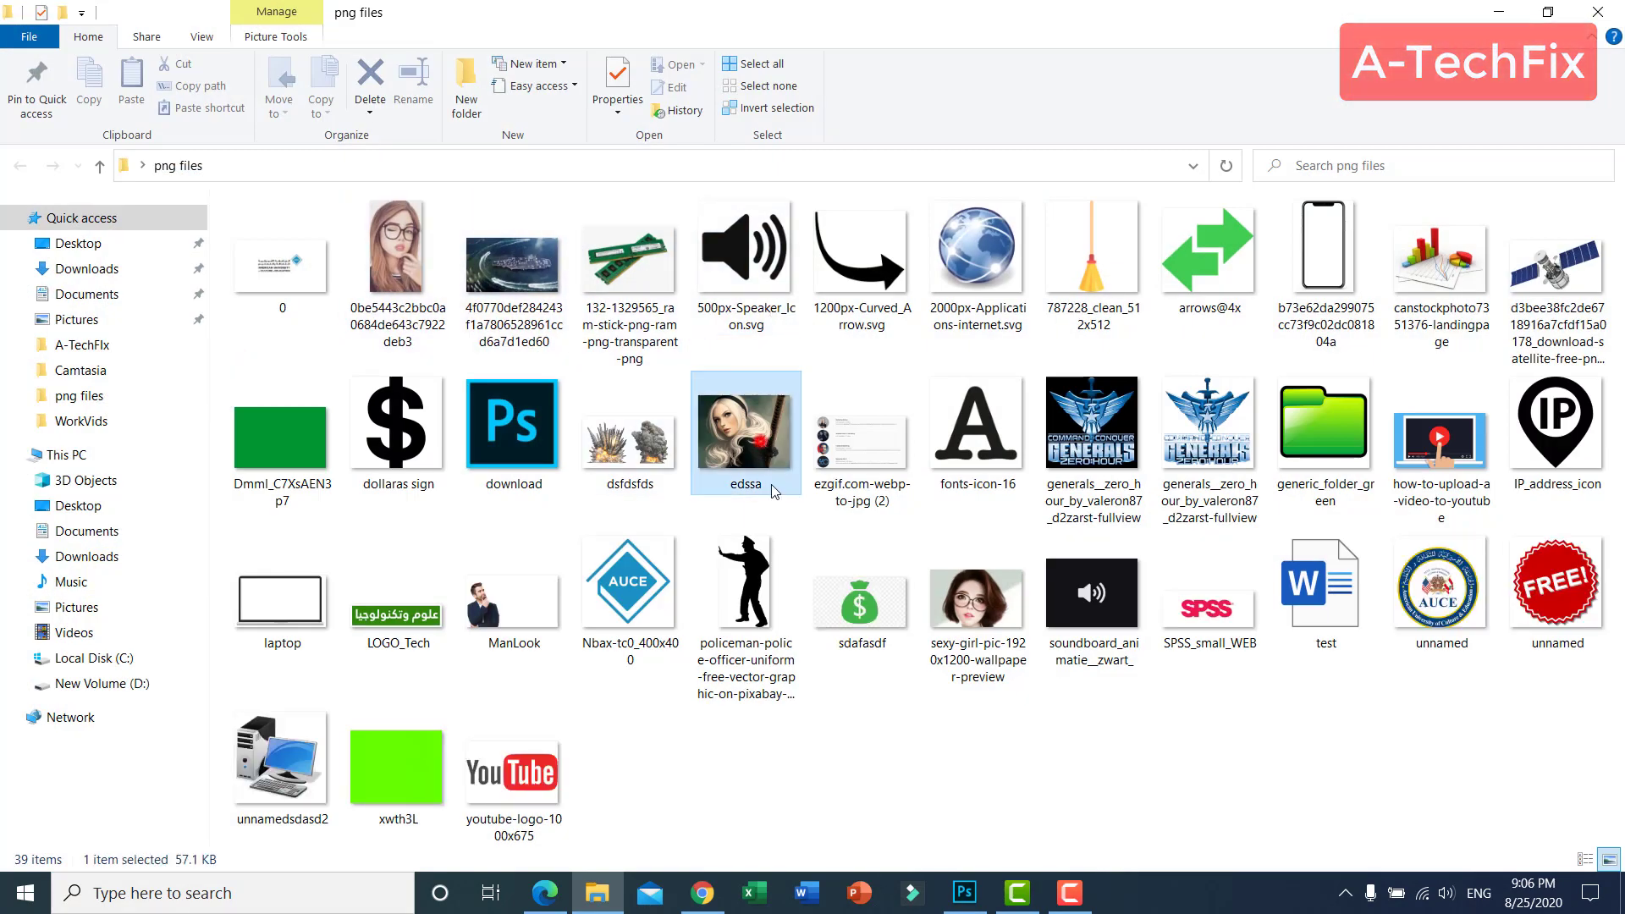
mouse_move(773, 489)
mouse_down()
mouse_move(880, 542)
mouse_move(1269, 620)
mouse_up()
drag(1384, 678, 1384, 678)
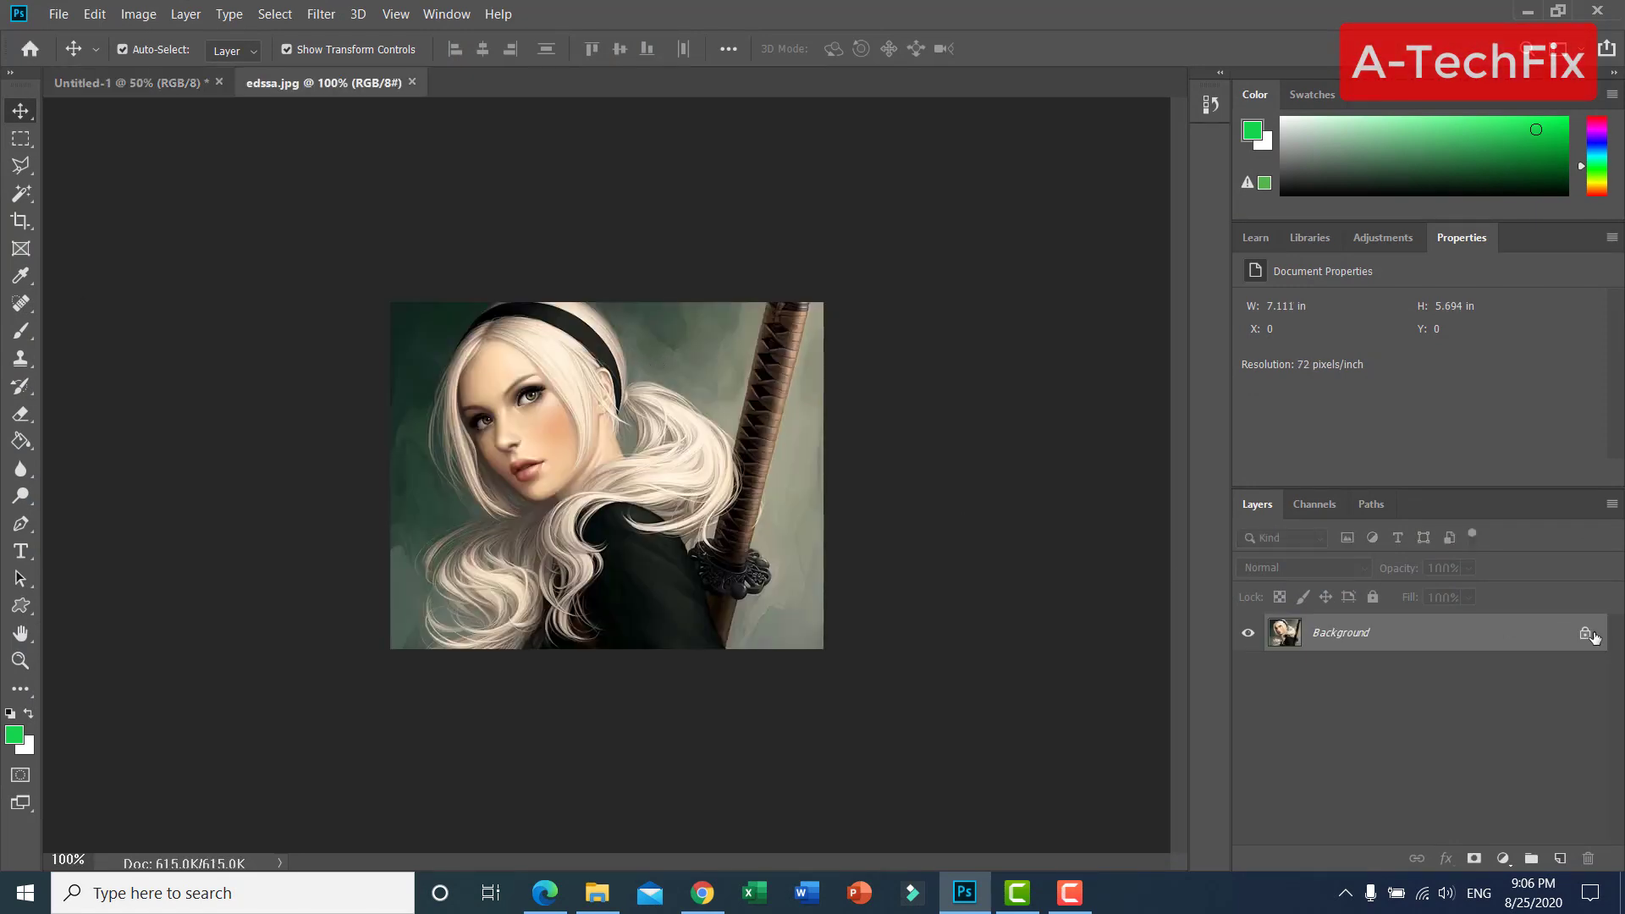
- Move the edssa portrait into Untitled-1 and scale it to fill the canvas
click(584, 444)
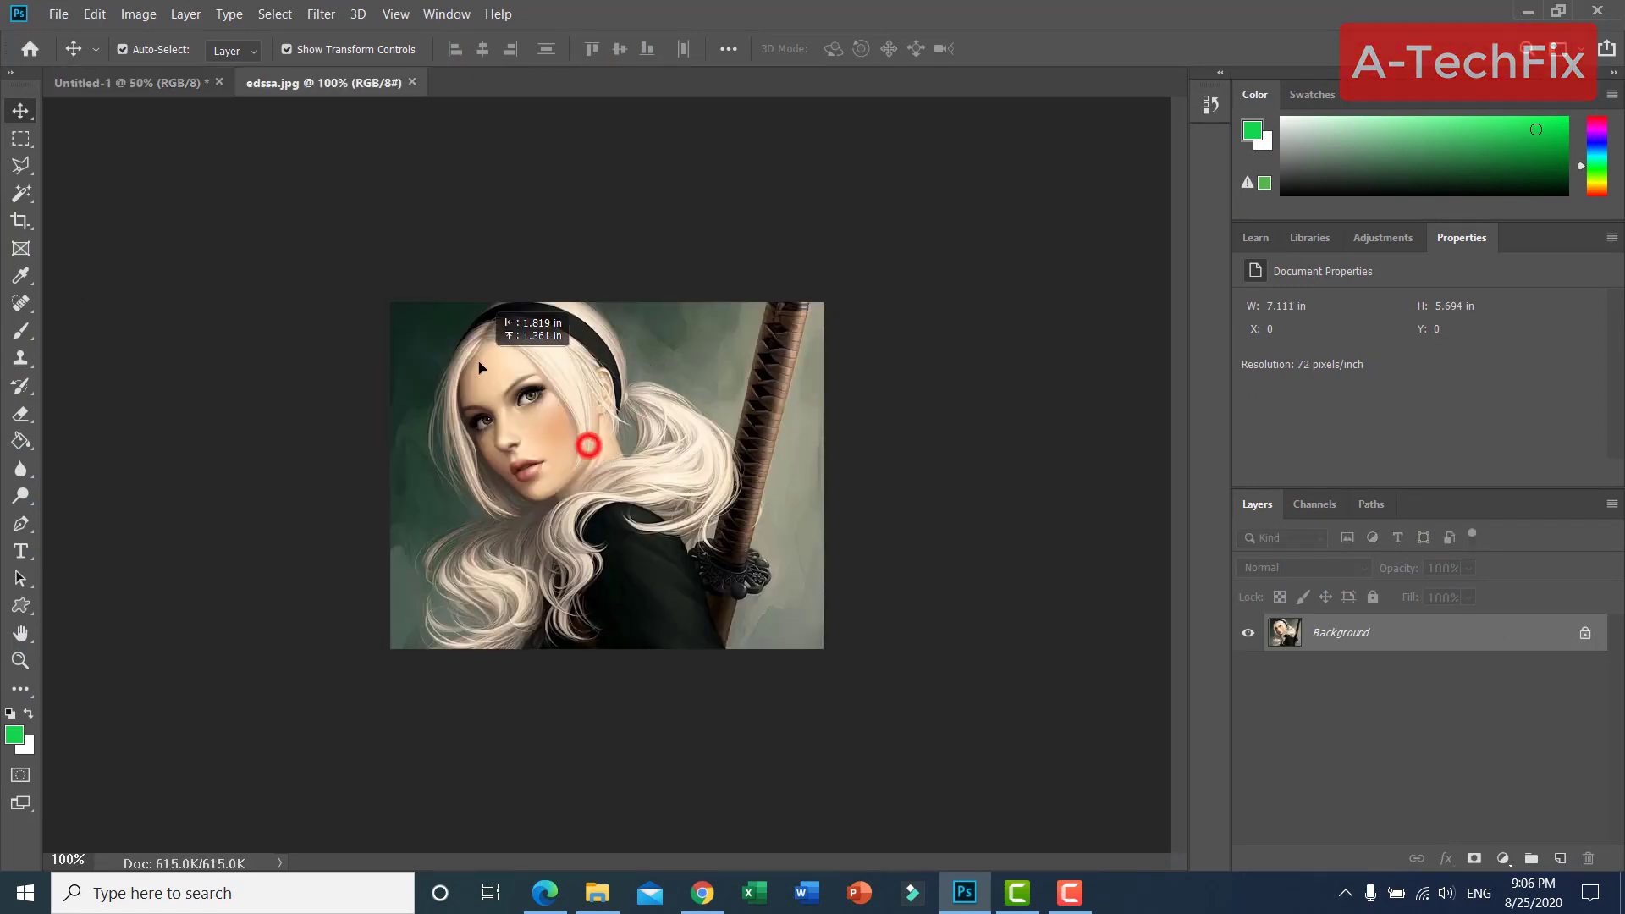
click(908, 447)
mouse_move(906, 442)
mouse_down()
mouse_move(161, 86)
mouse_move(746, 468)
mouse_up()
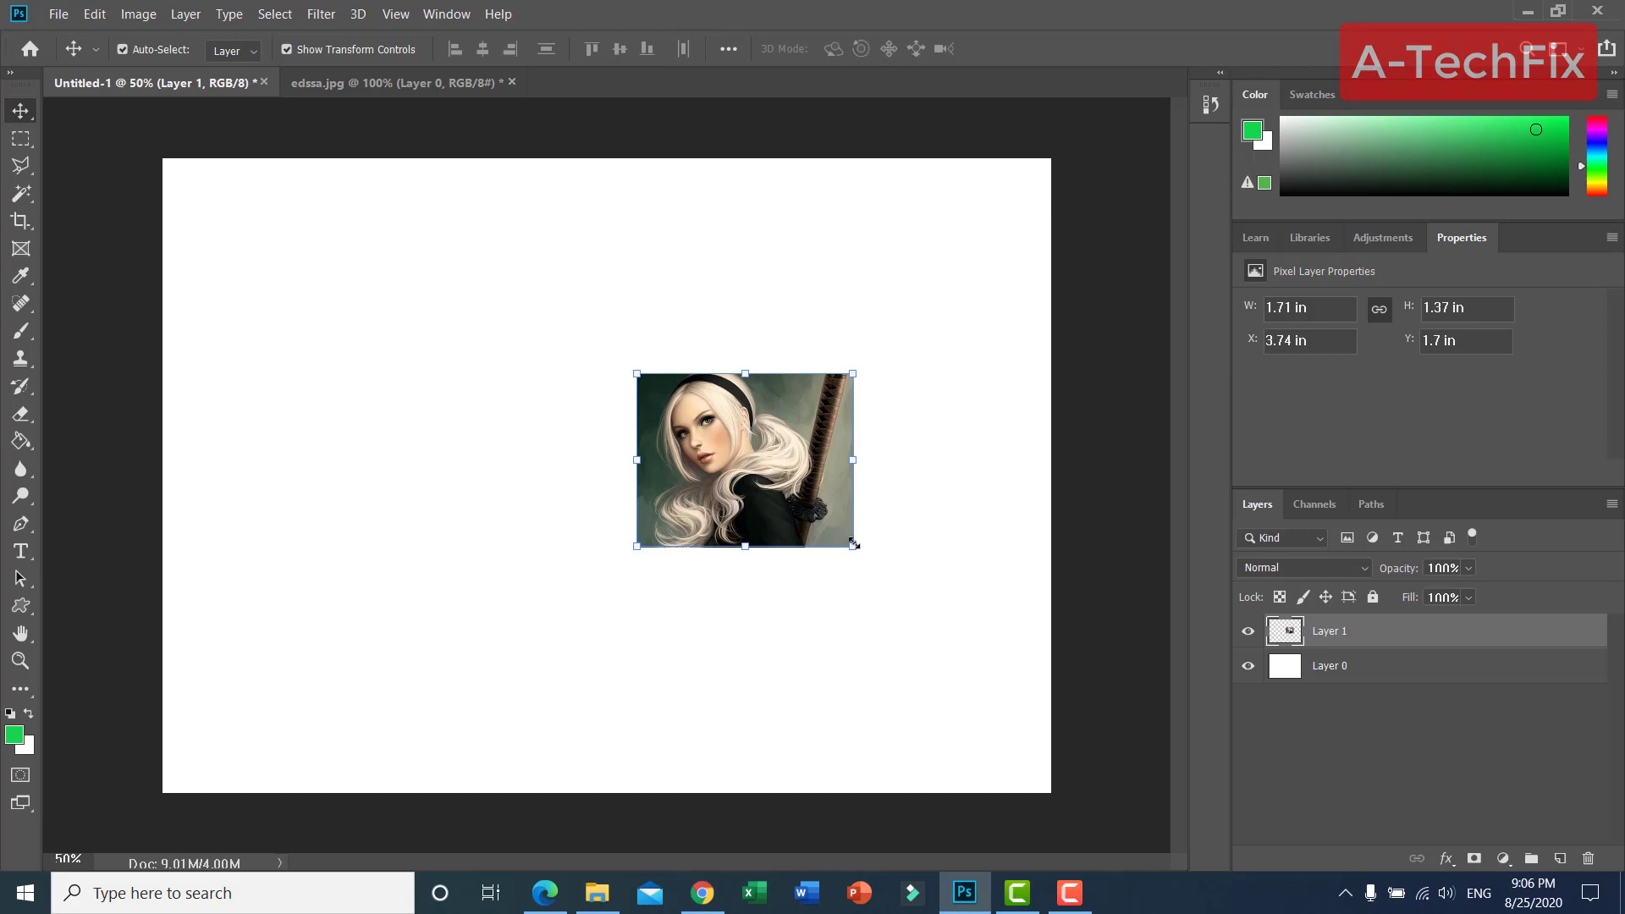
drag(636, 542, 163, 792)
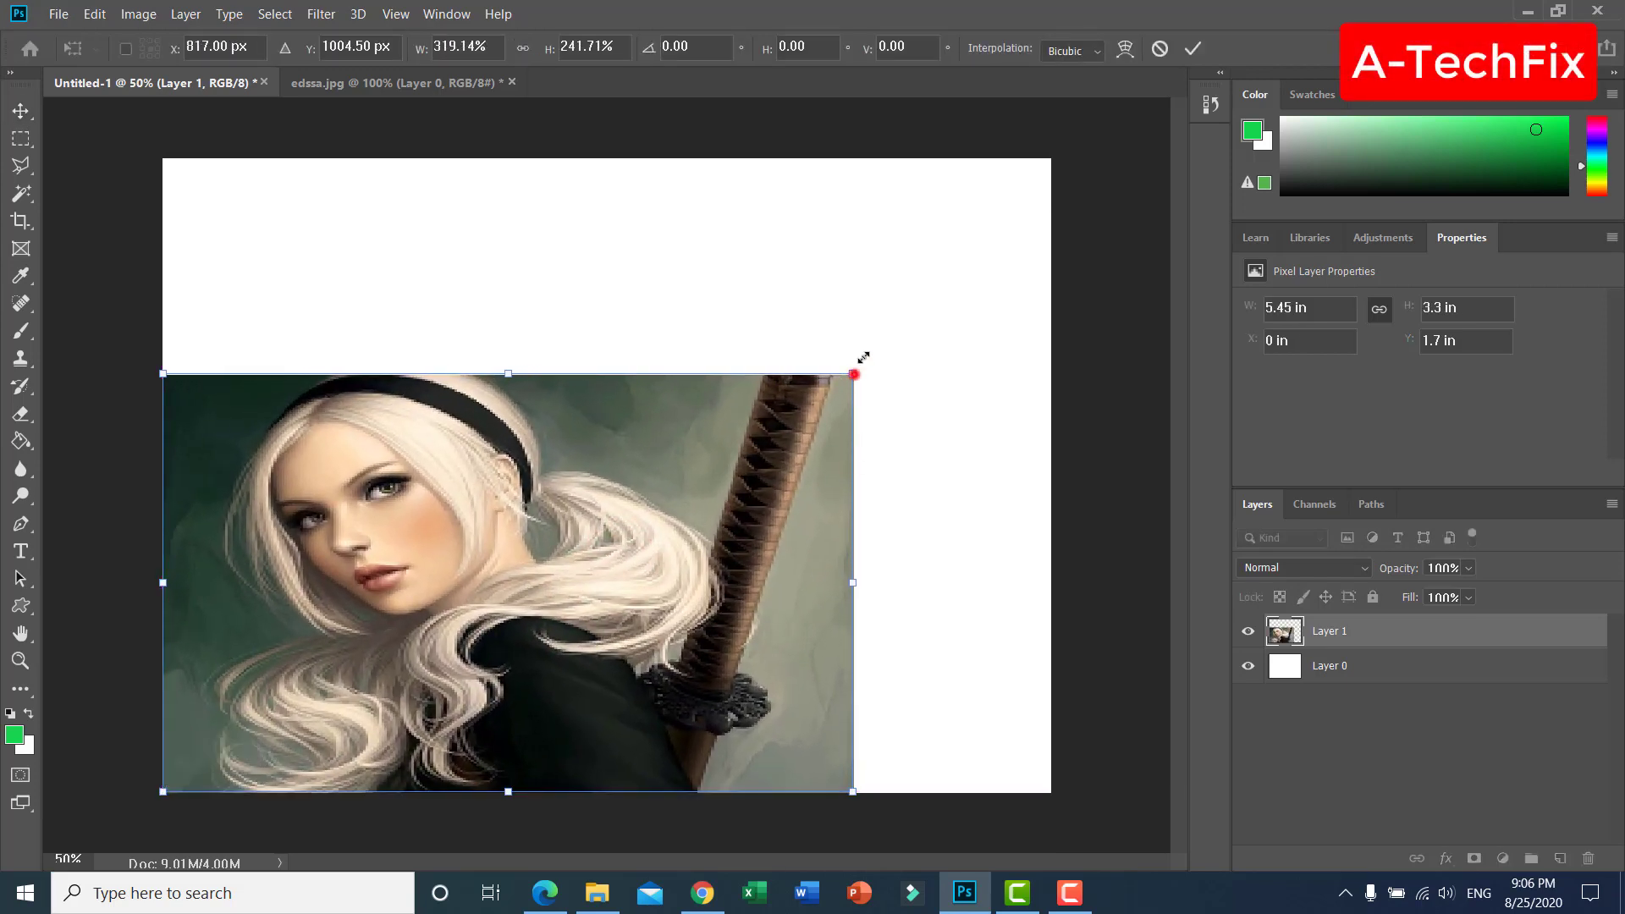
drag(854, 374, 1051, 159)
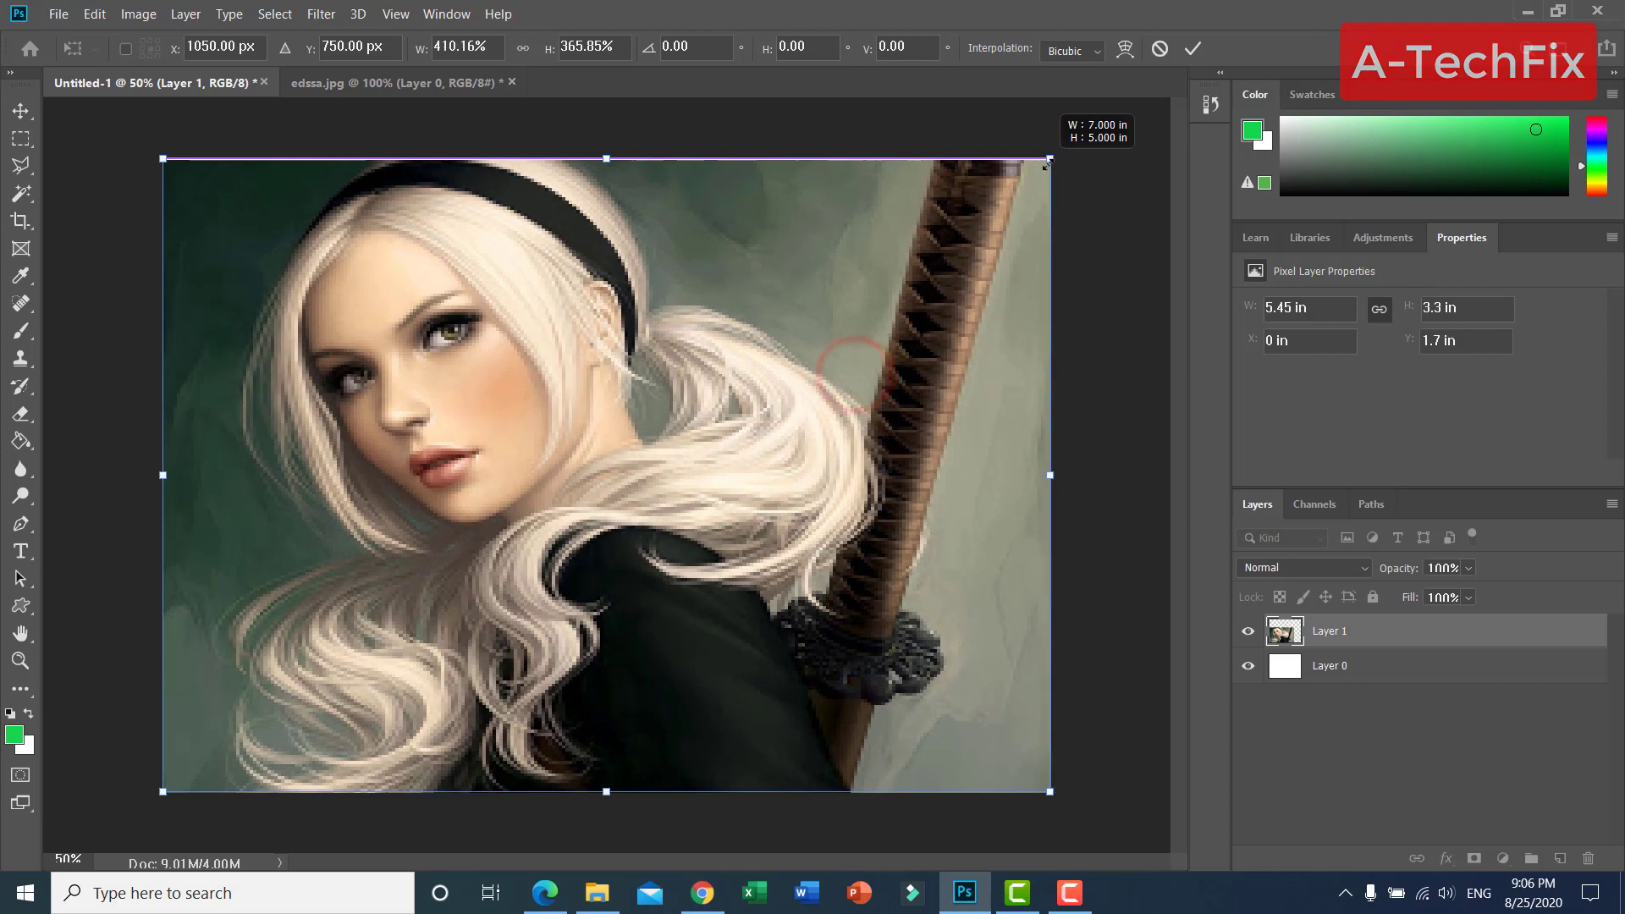
click(1203, 49)
- Delete the blank white Layer 0
click(1118, 342)
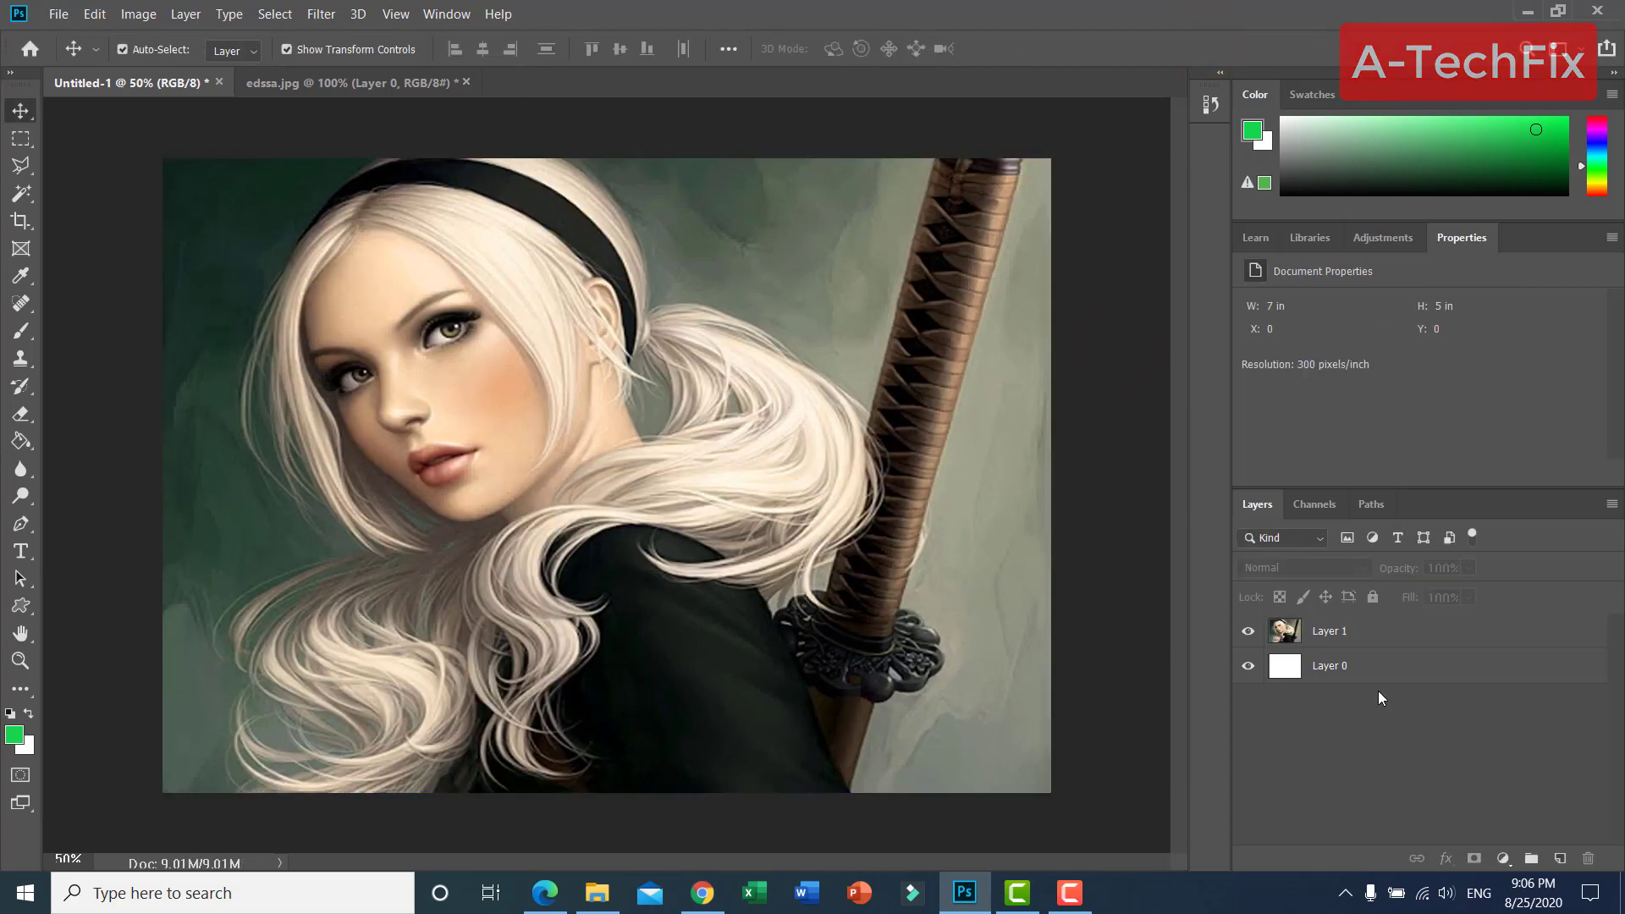
click(1363, 665)
key(Delete)
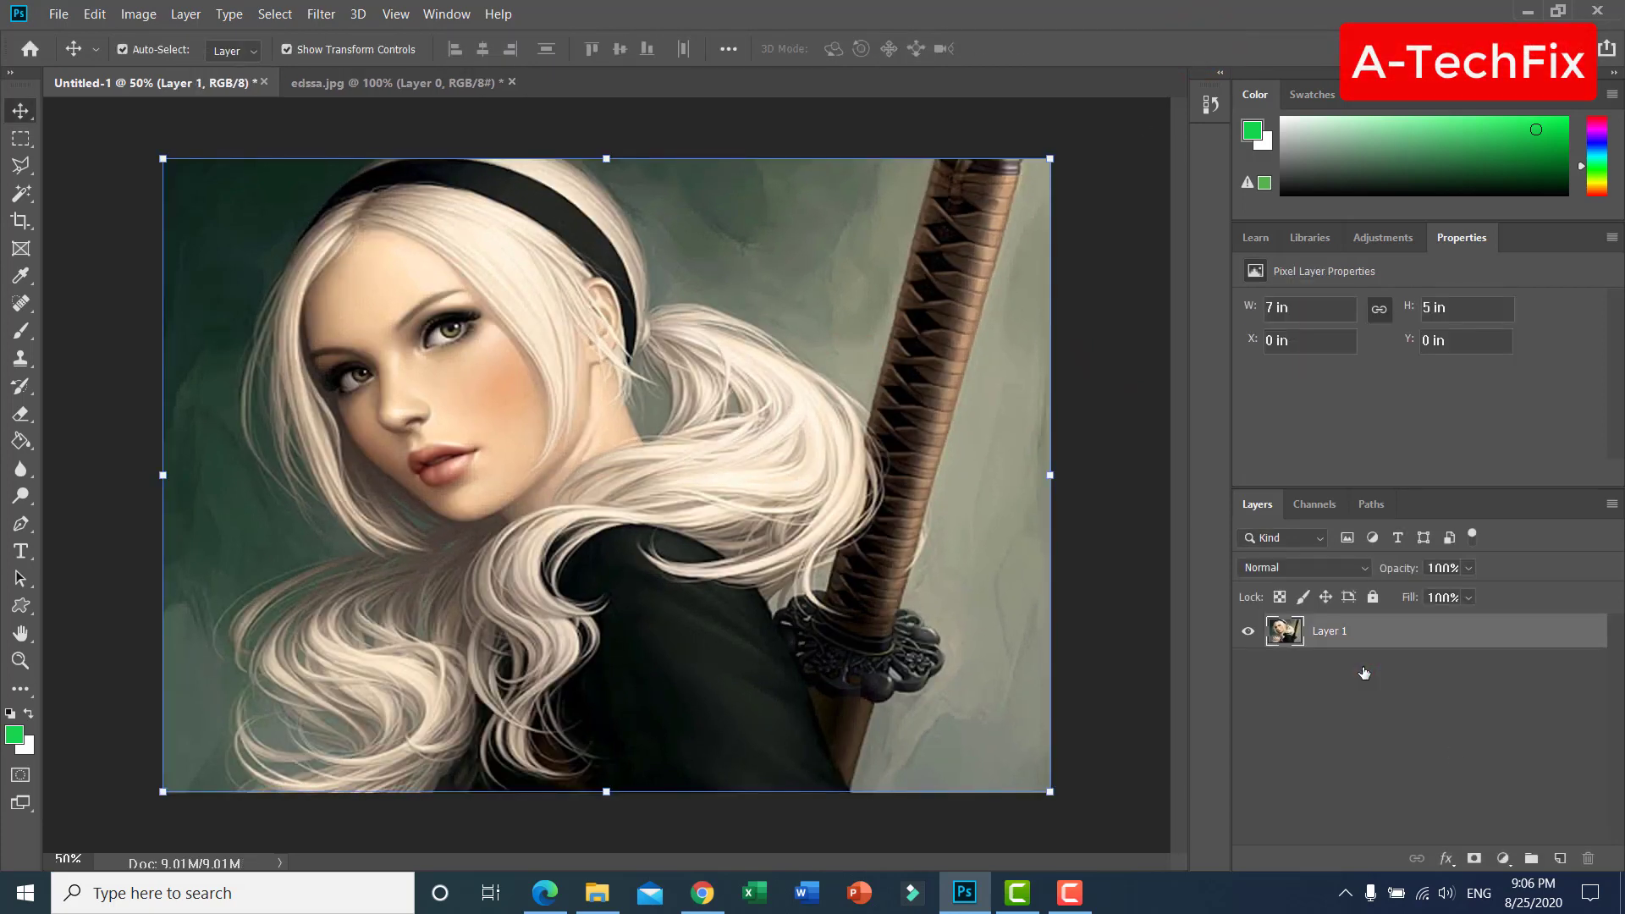
click(1275, 738)
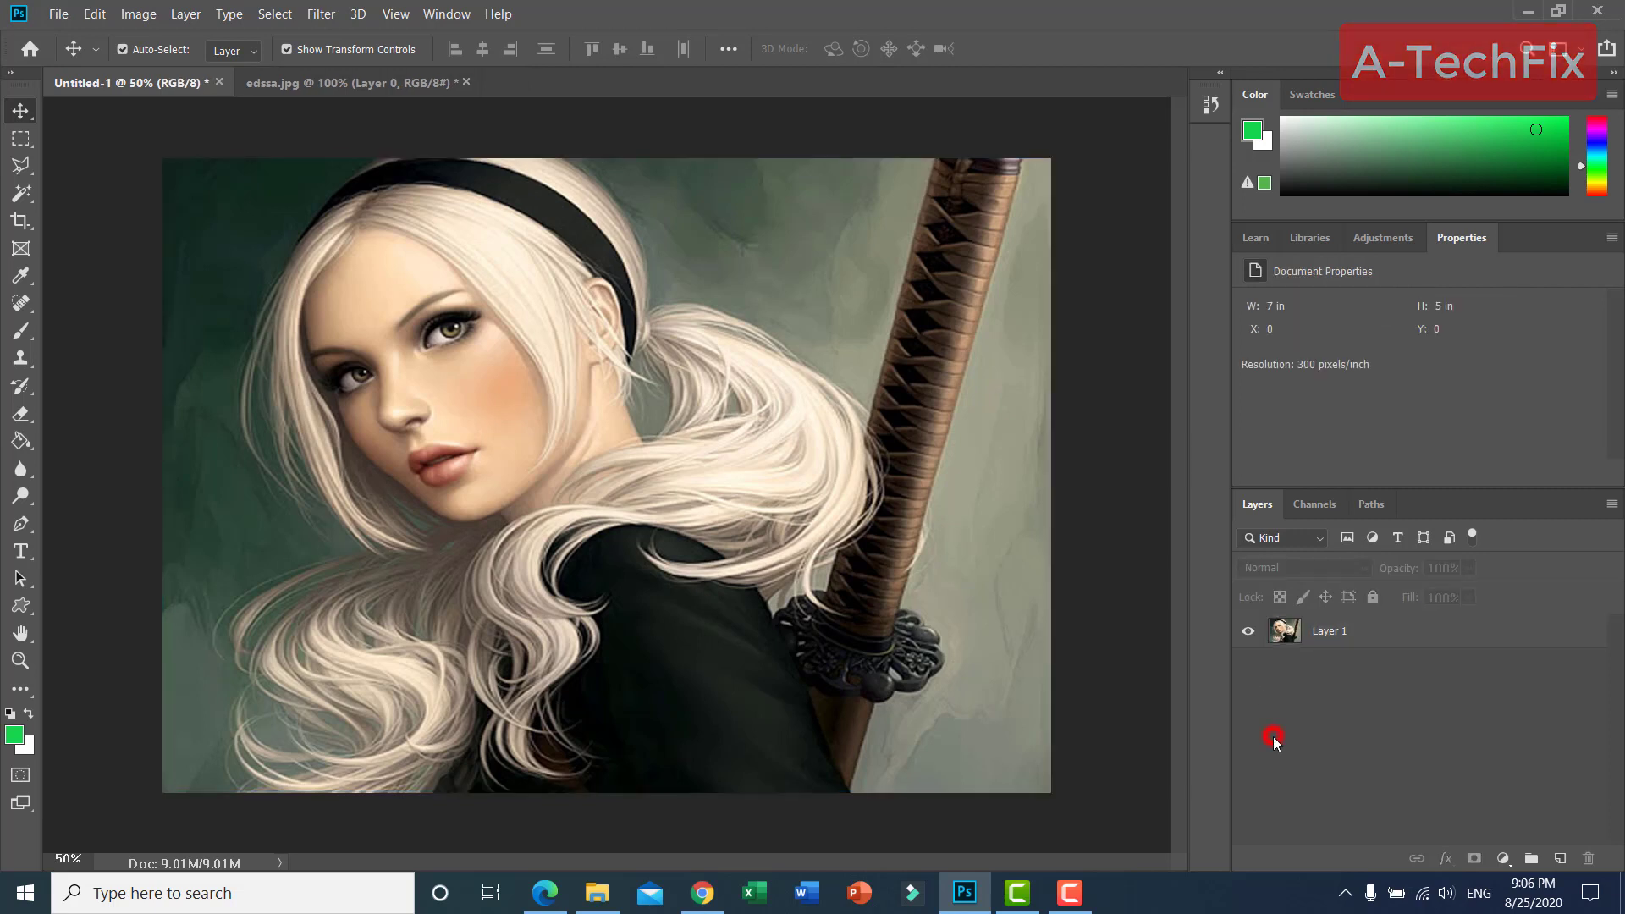
- Type 'Hello' in yellow Impact at 98 pt and position it near the portrait's top
click(20, 551)
click(1363, 635)
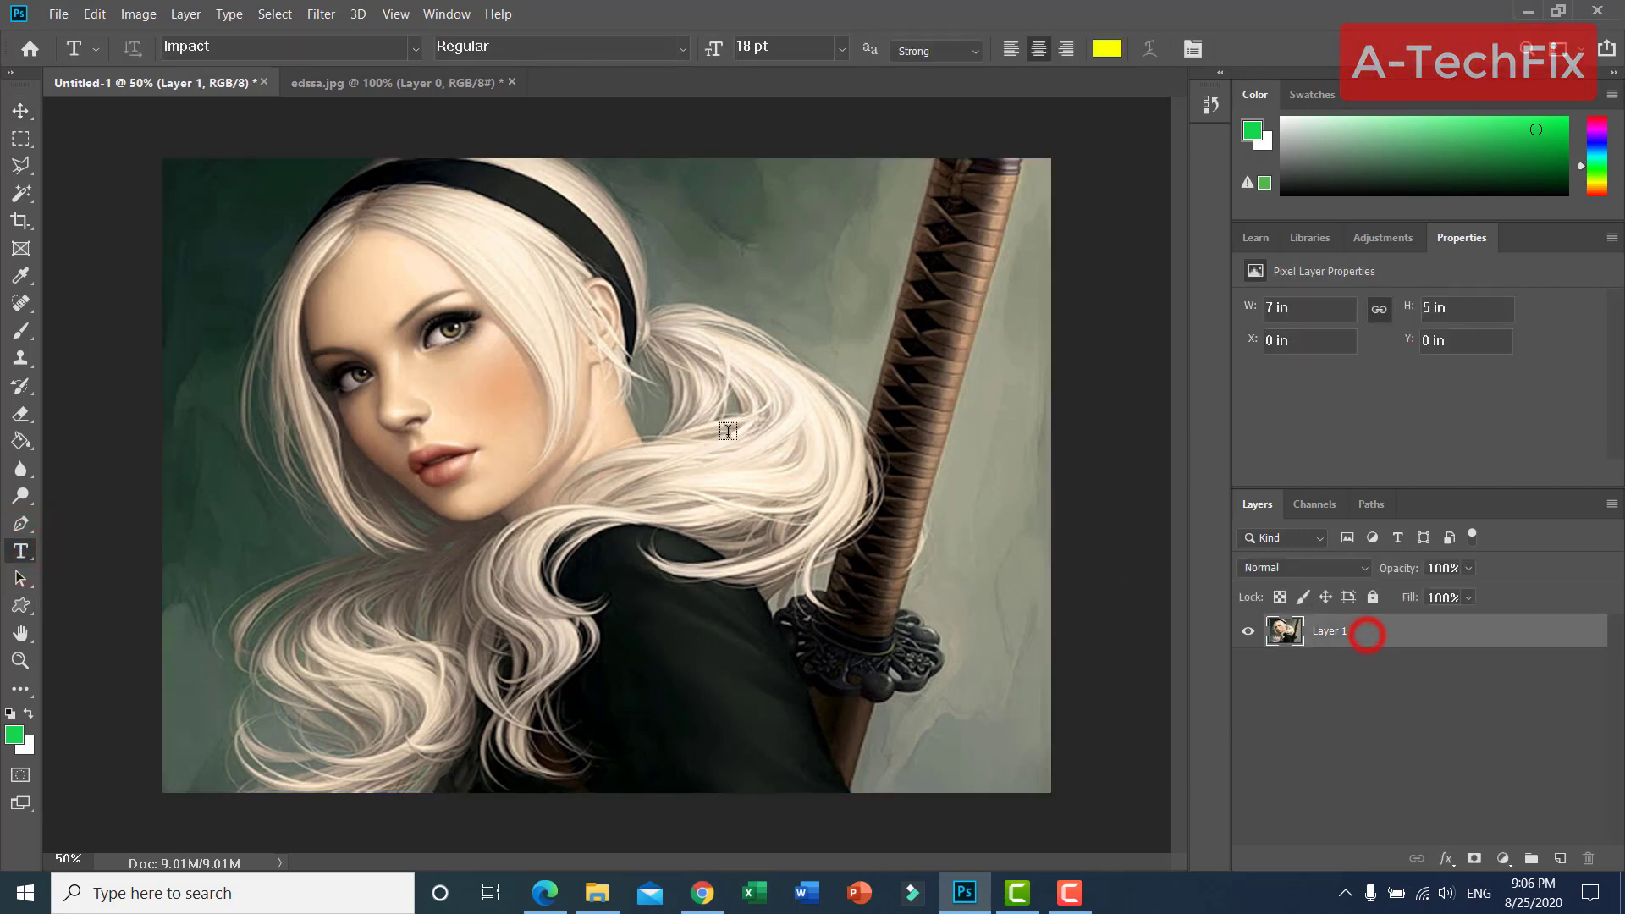
drag(410, 211, 1006, 427)
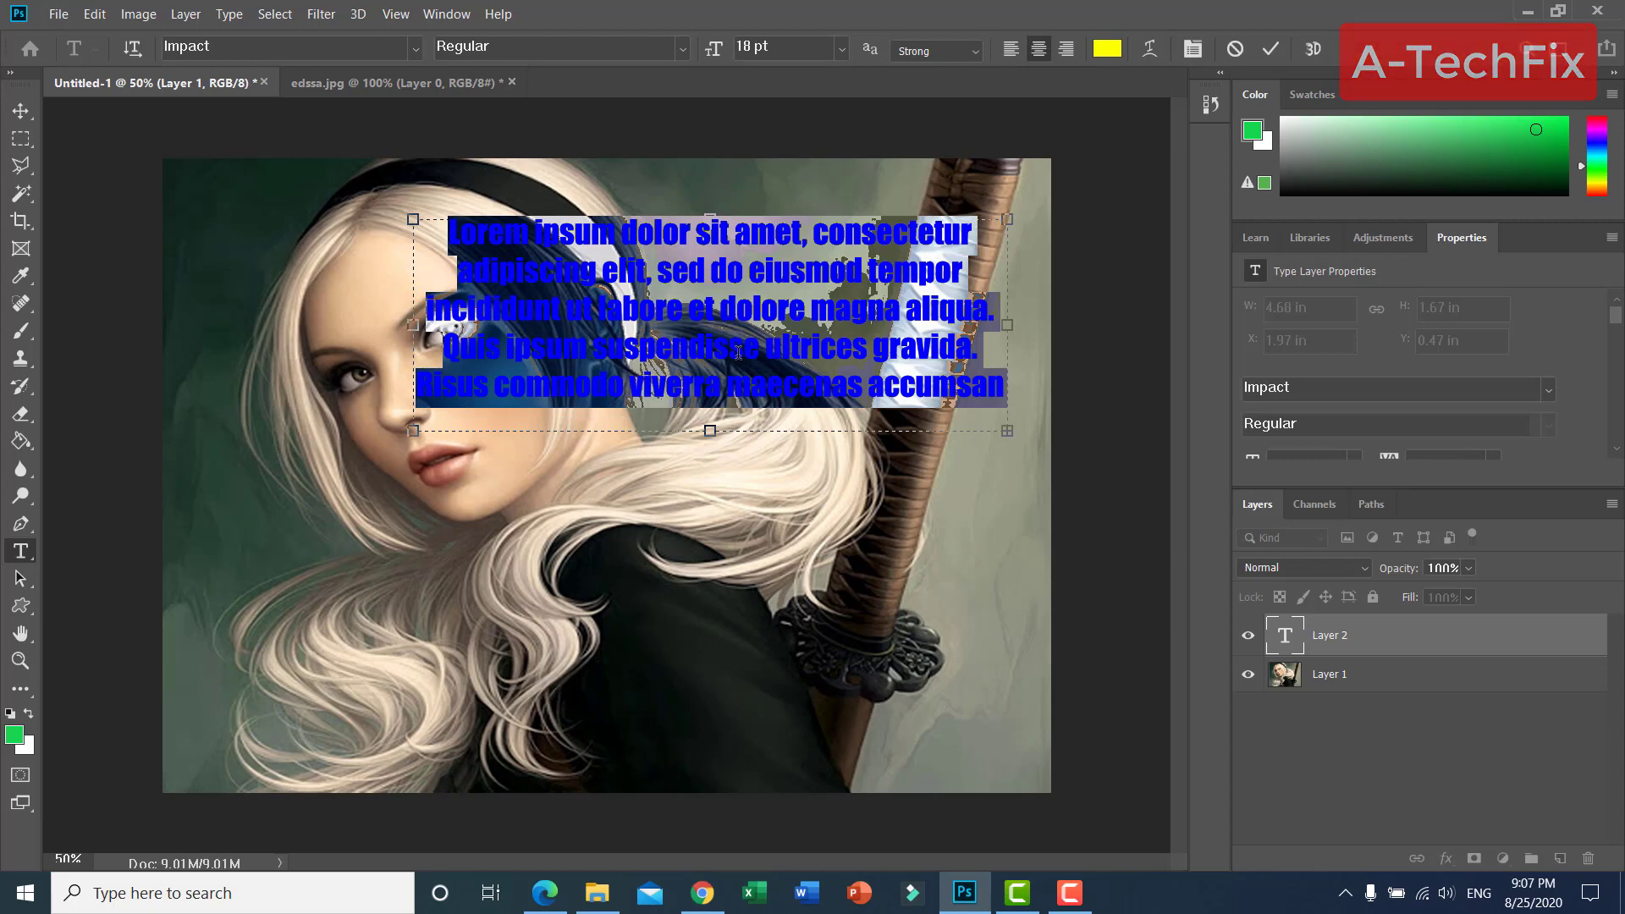
text(Hell)
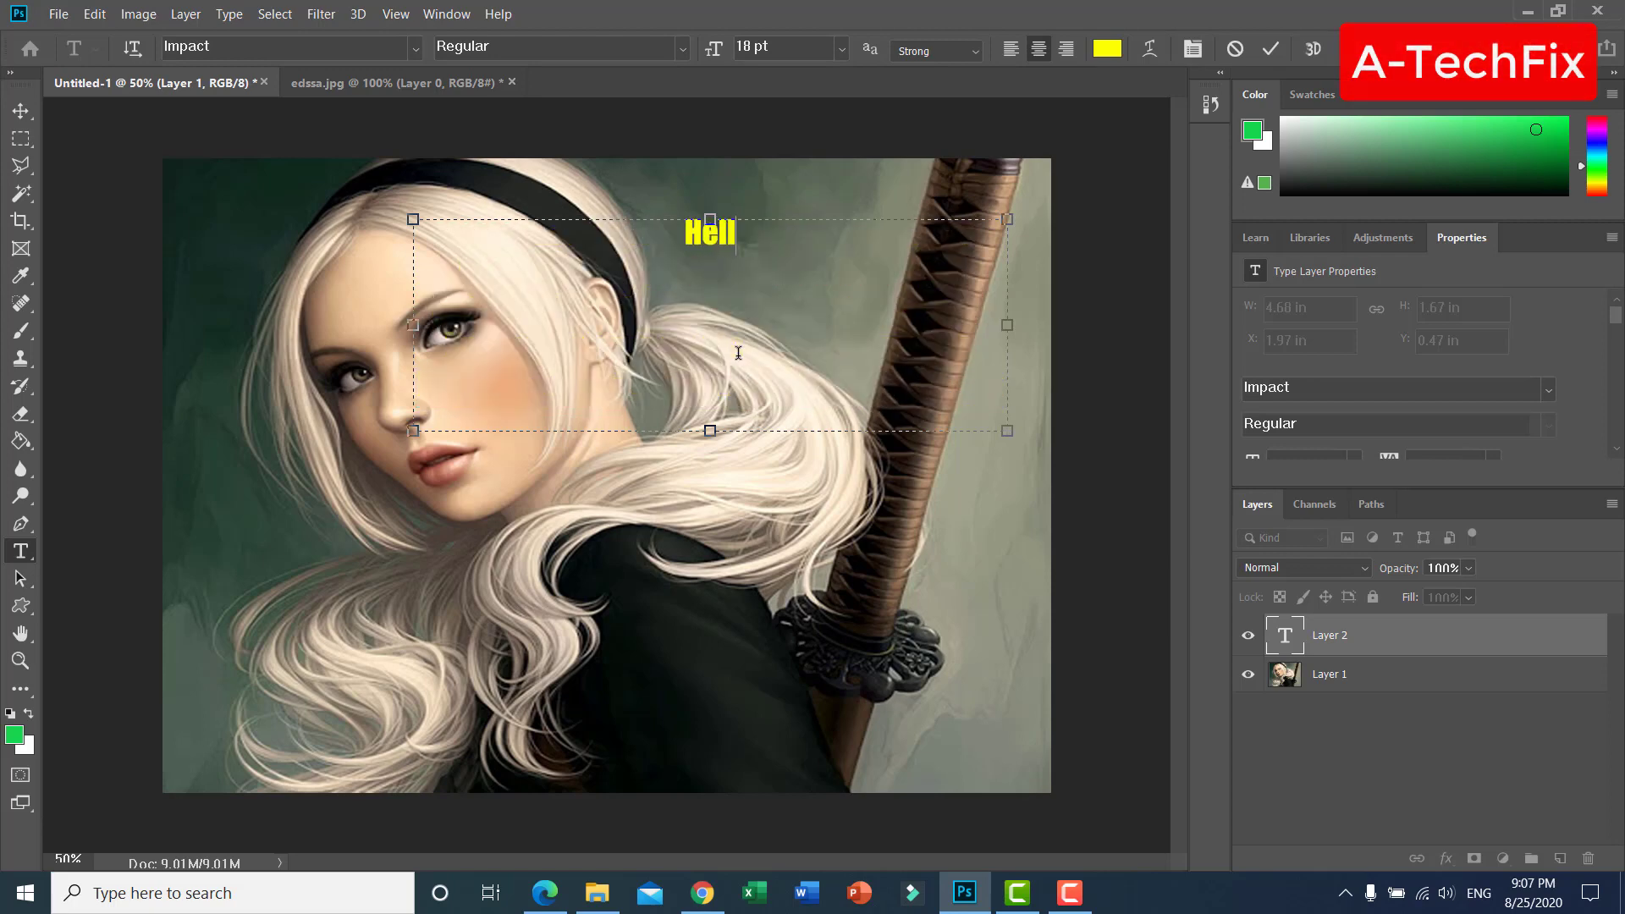
text(o)
key(ctrl+a)
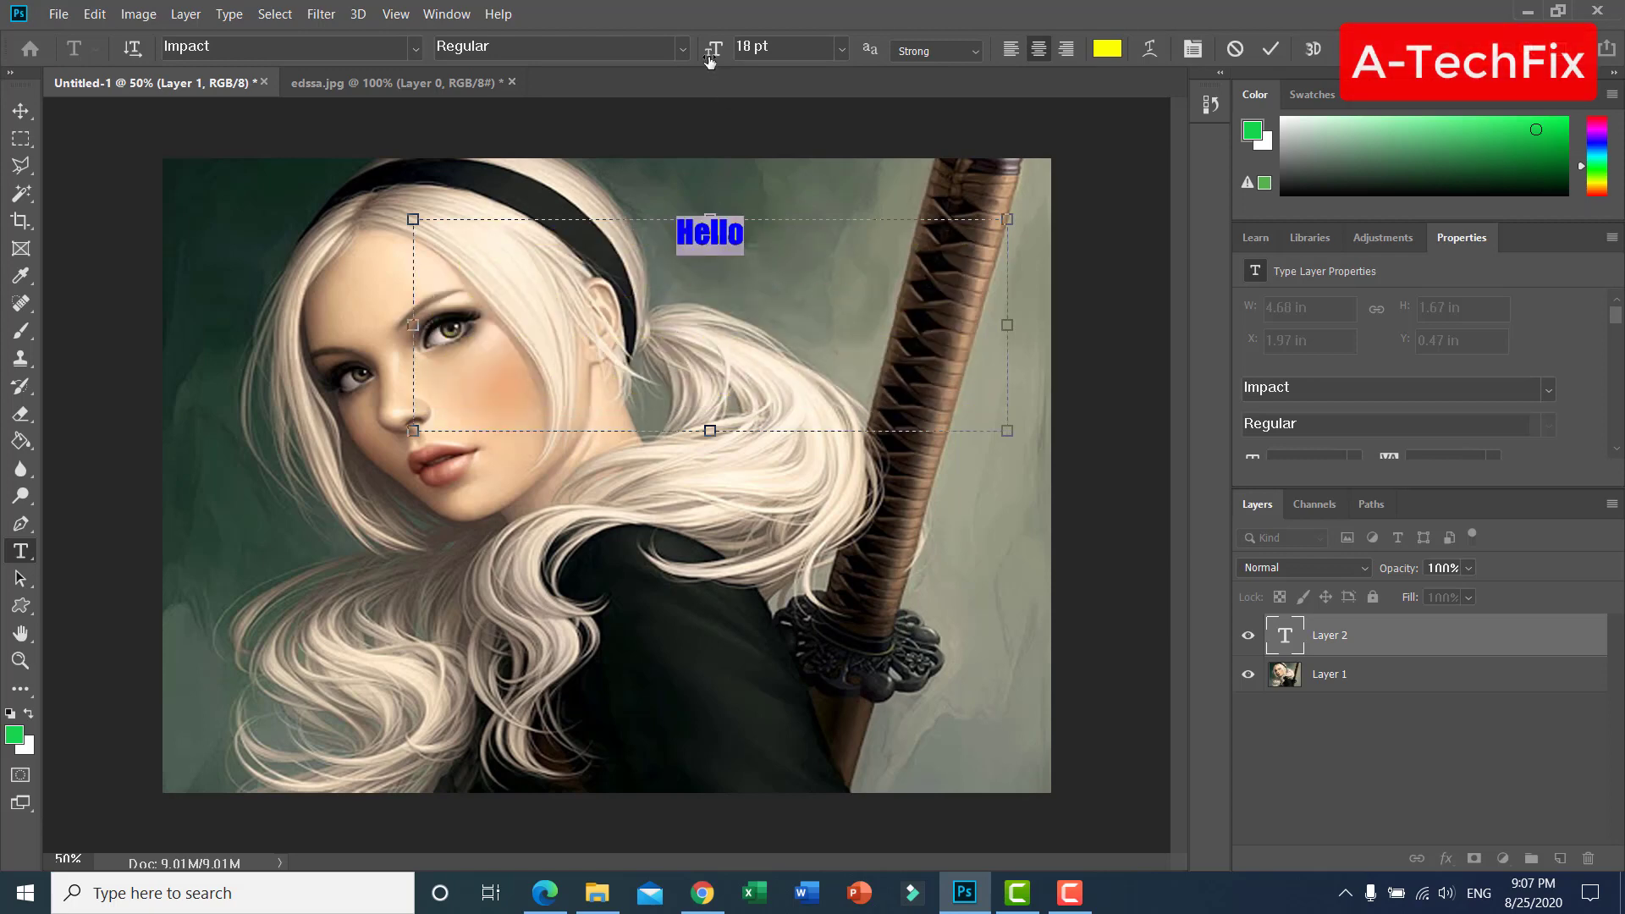
drag(709, 60, 784, 66)
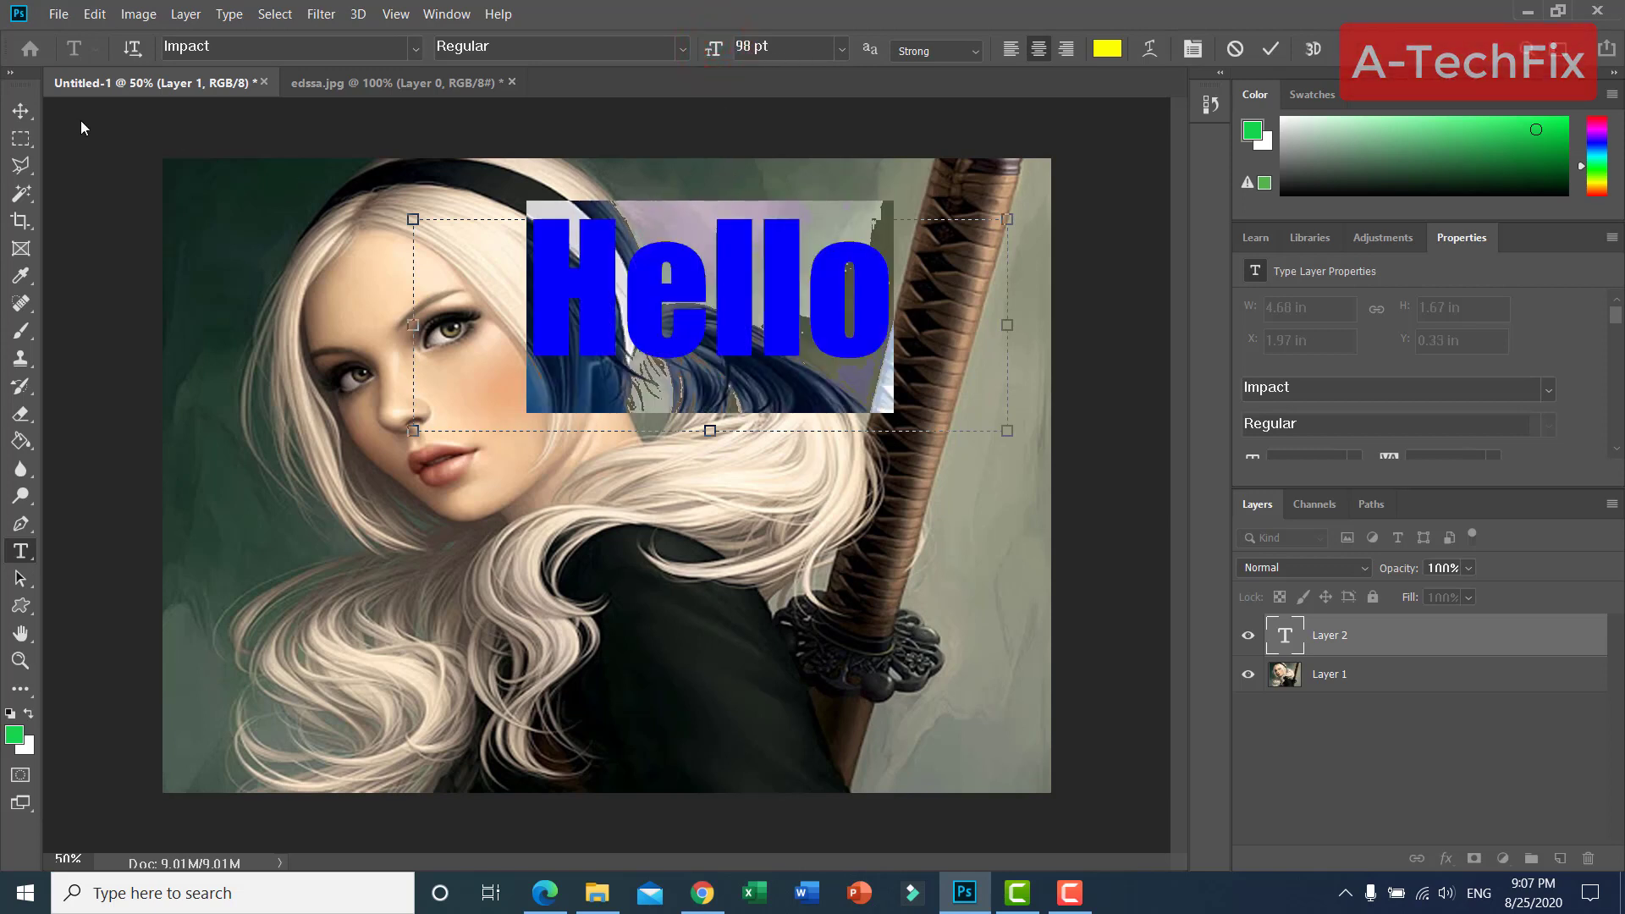
click(20, 110)
mouse_move(699, 315)
mouse_down()
mouse_move(685, 339)
mouse_move(855, 333)
mouse_move(867, 311)
mouse_move(851, 330)
mouse_up()
- Add a 9 px black stroke to the Hello text layer
click(1096, 586)
click(1446, 858)
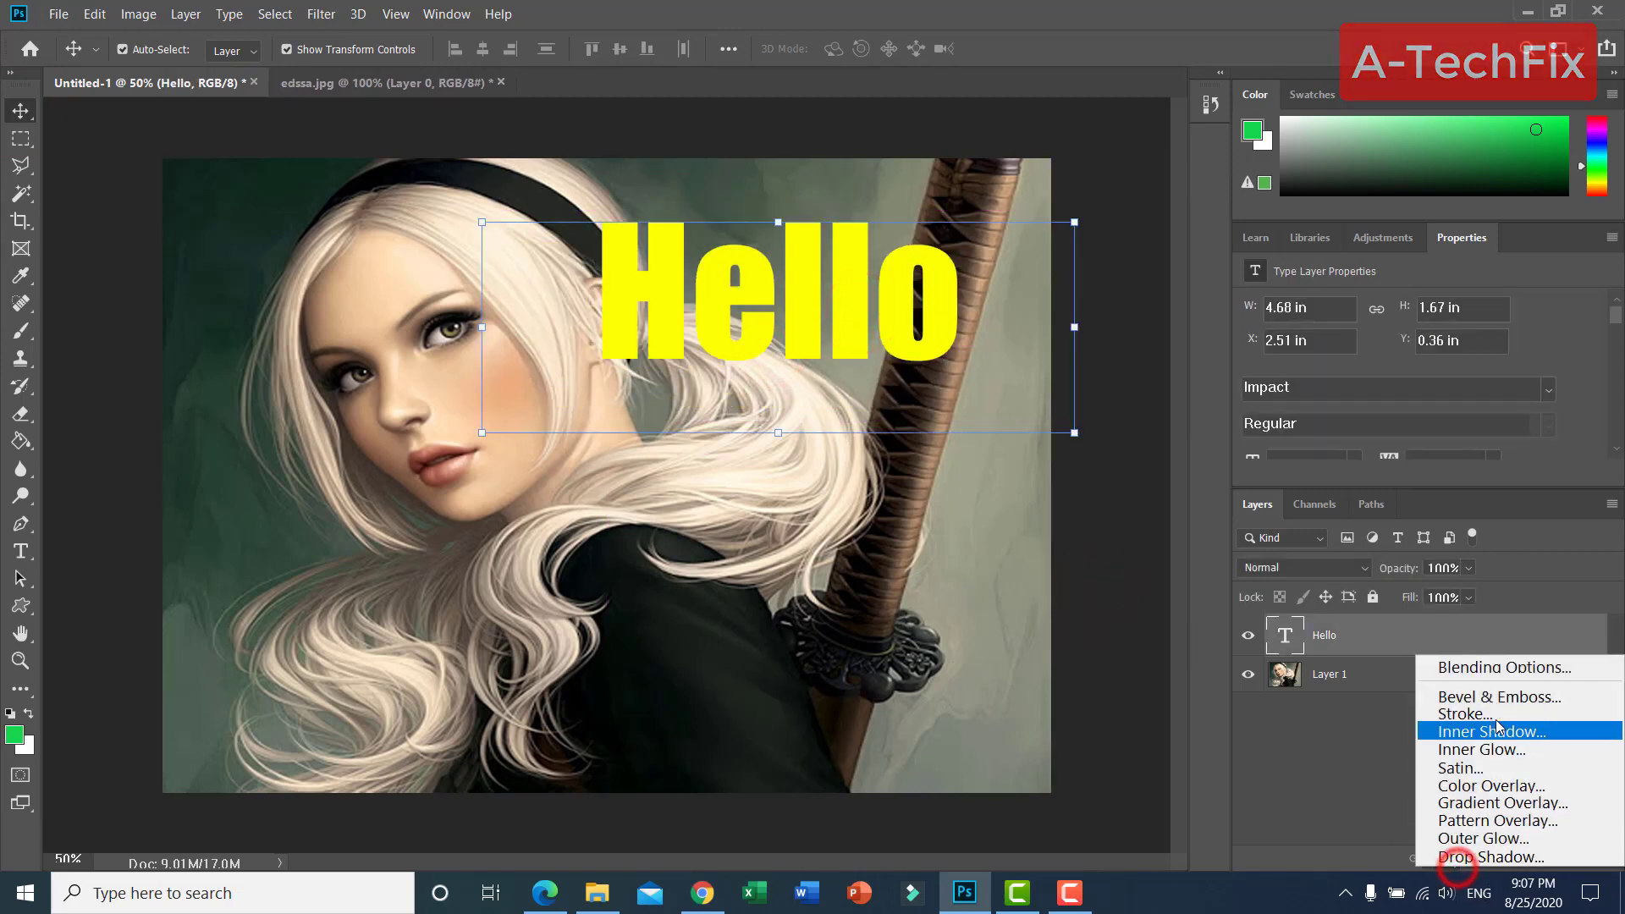
click(1491, 714)
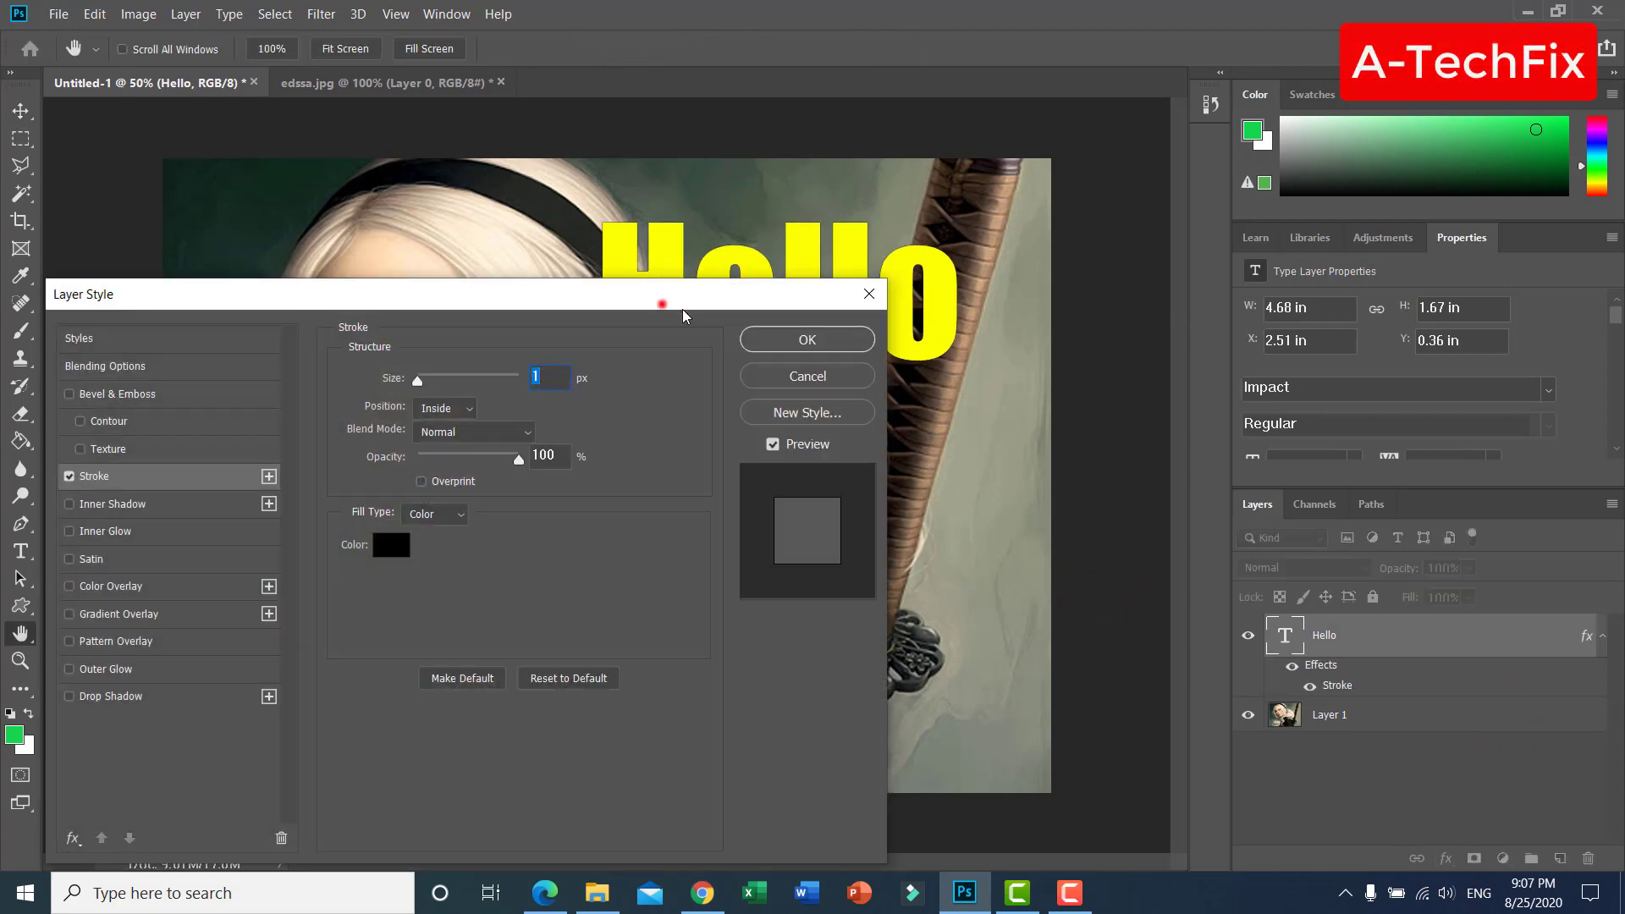
drag(685, 316, 1314, 507)
drag(1047, 572, 1058, 567)
drag(1080, 485, 1225, 341)
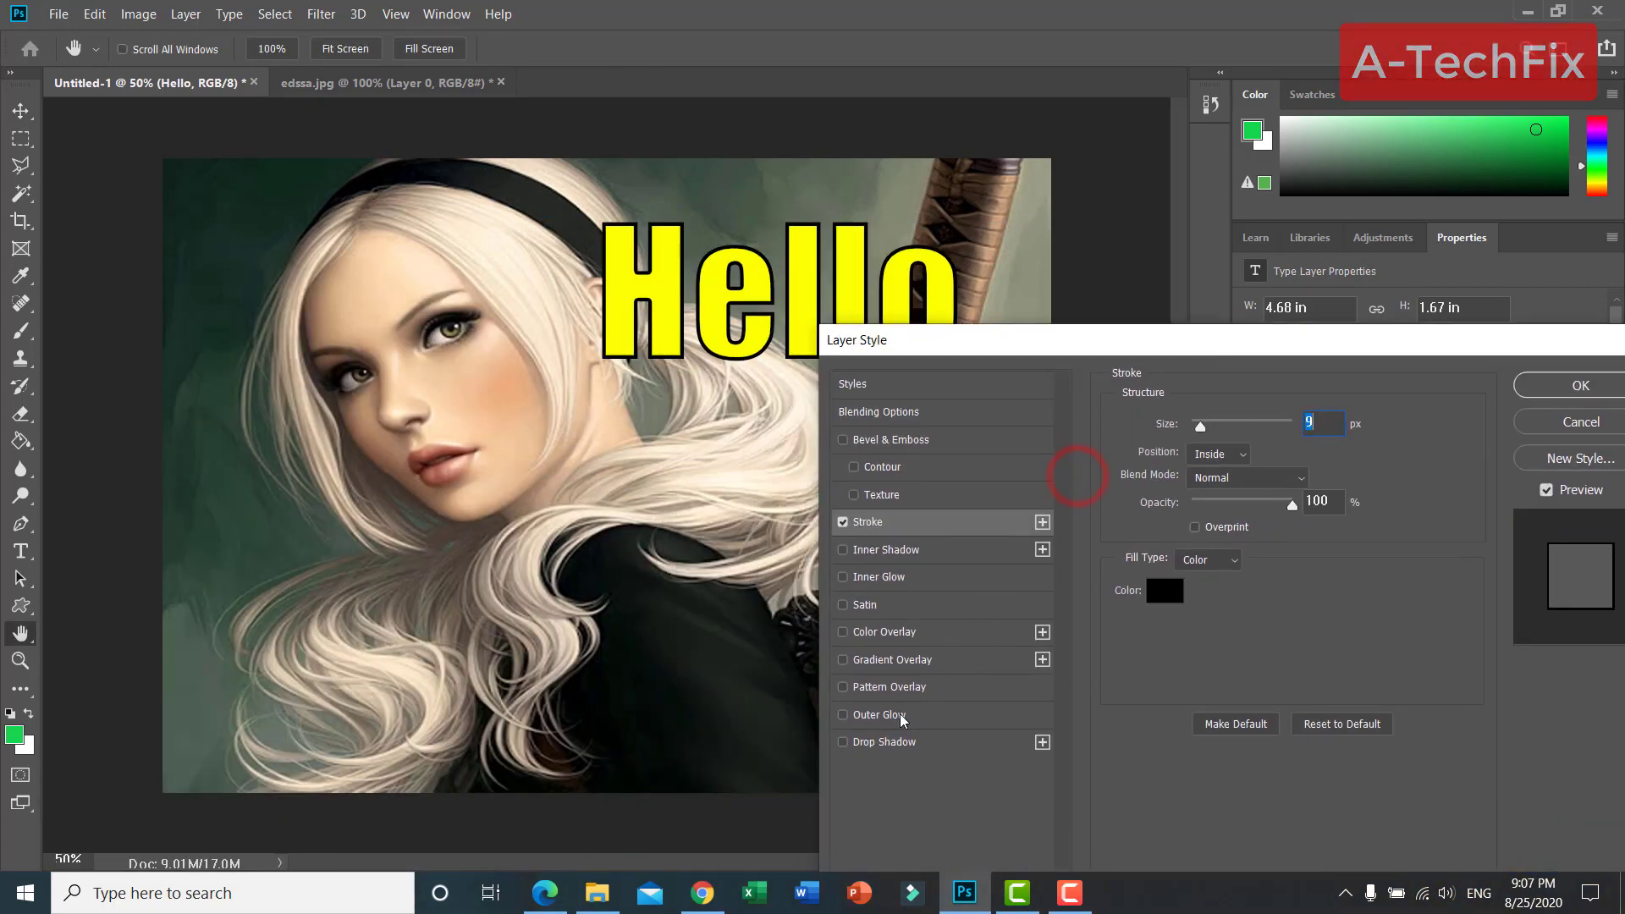
- Add a small, tight drop shadow to Hello and apply the layer style
click(881, 745)
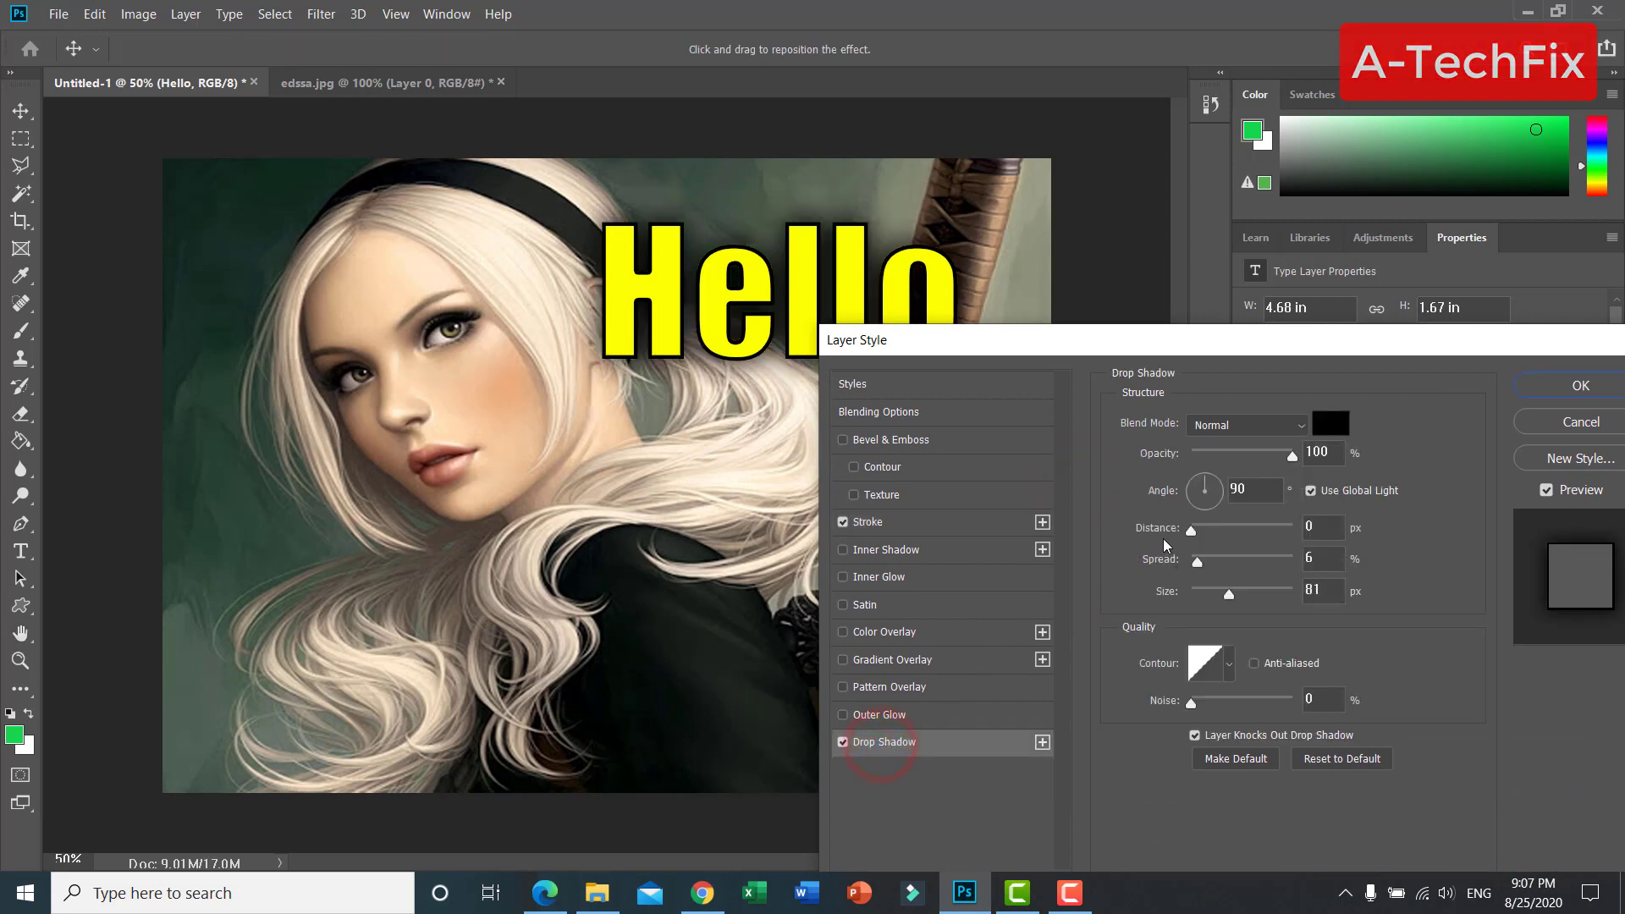
drag(1229, 598, 1199, 603)
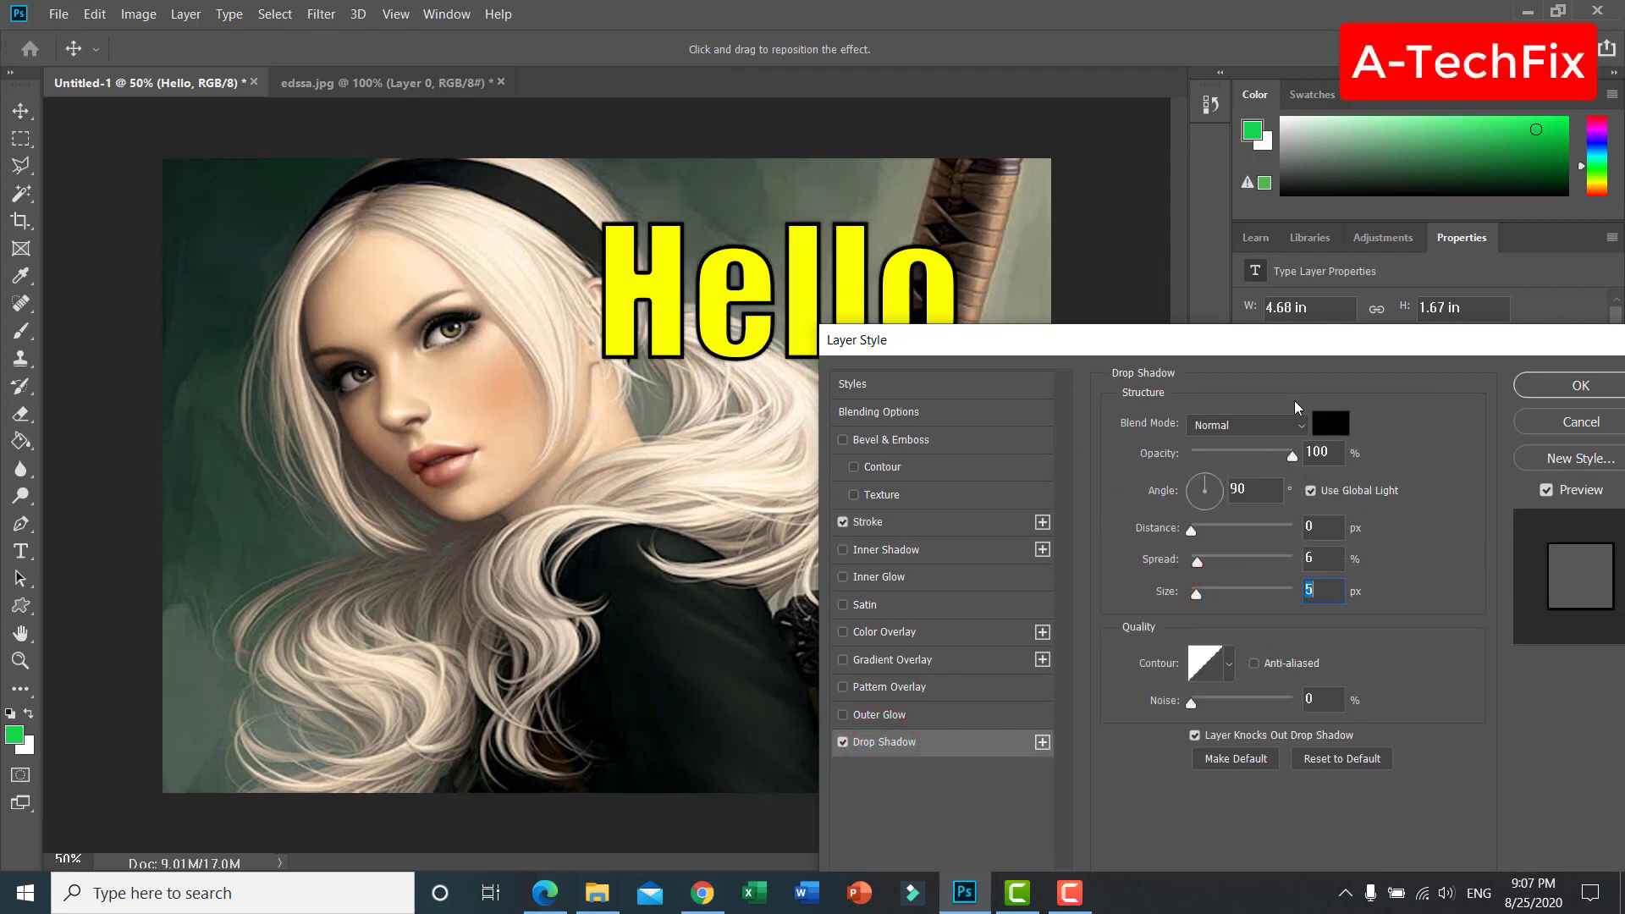
drag(1310, 351, 1016, 375)
click(1253, 416)
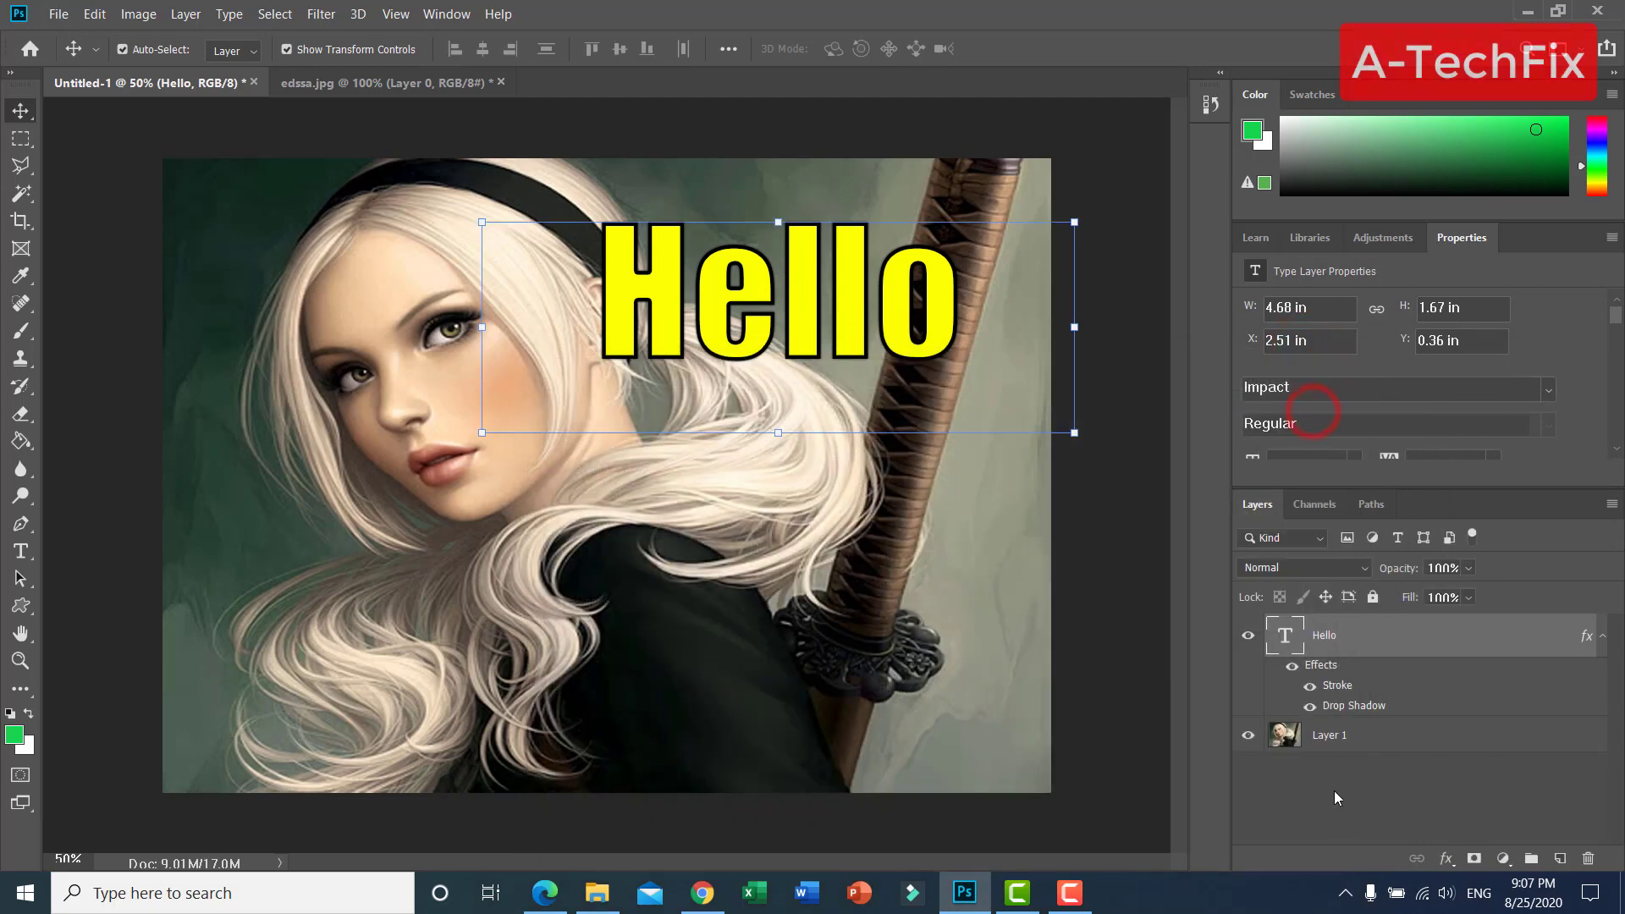
click(1346, 786)
click(1308, 637)
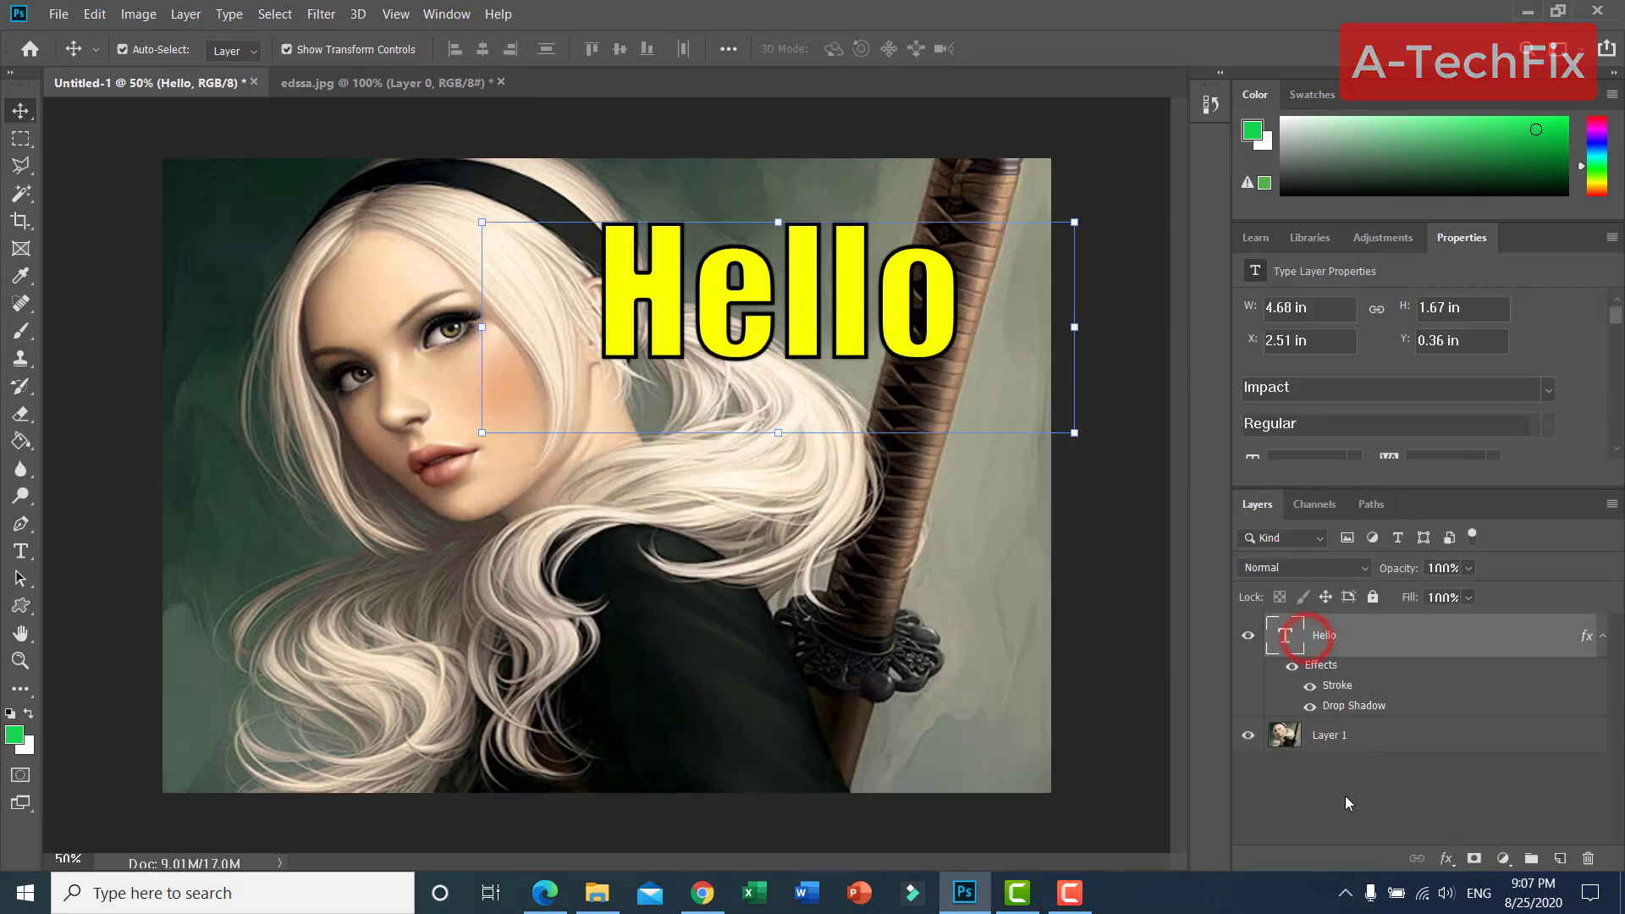
click(1350, 817)
- Add a Brightness/Contrast adjustment layer with brightness 16 and contrast 21
click(1504, 859)
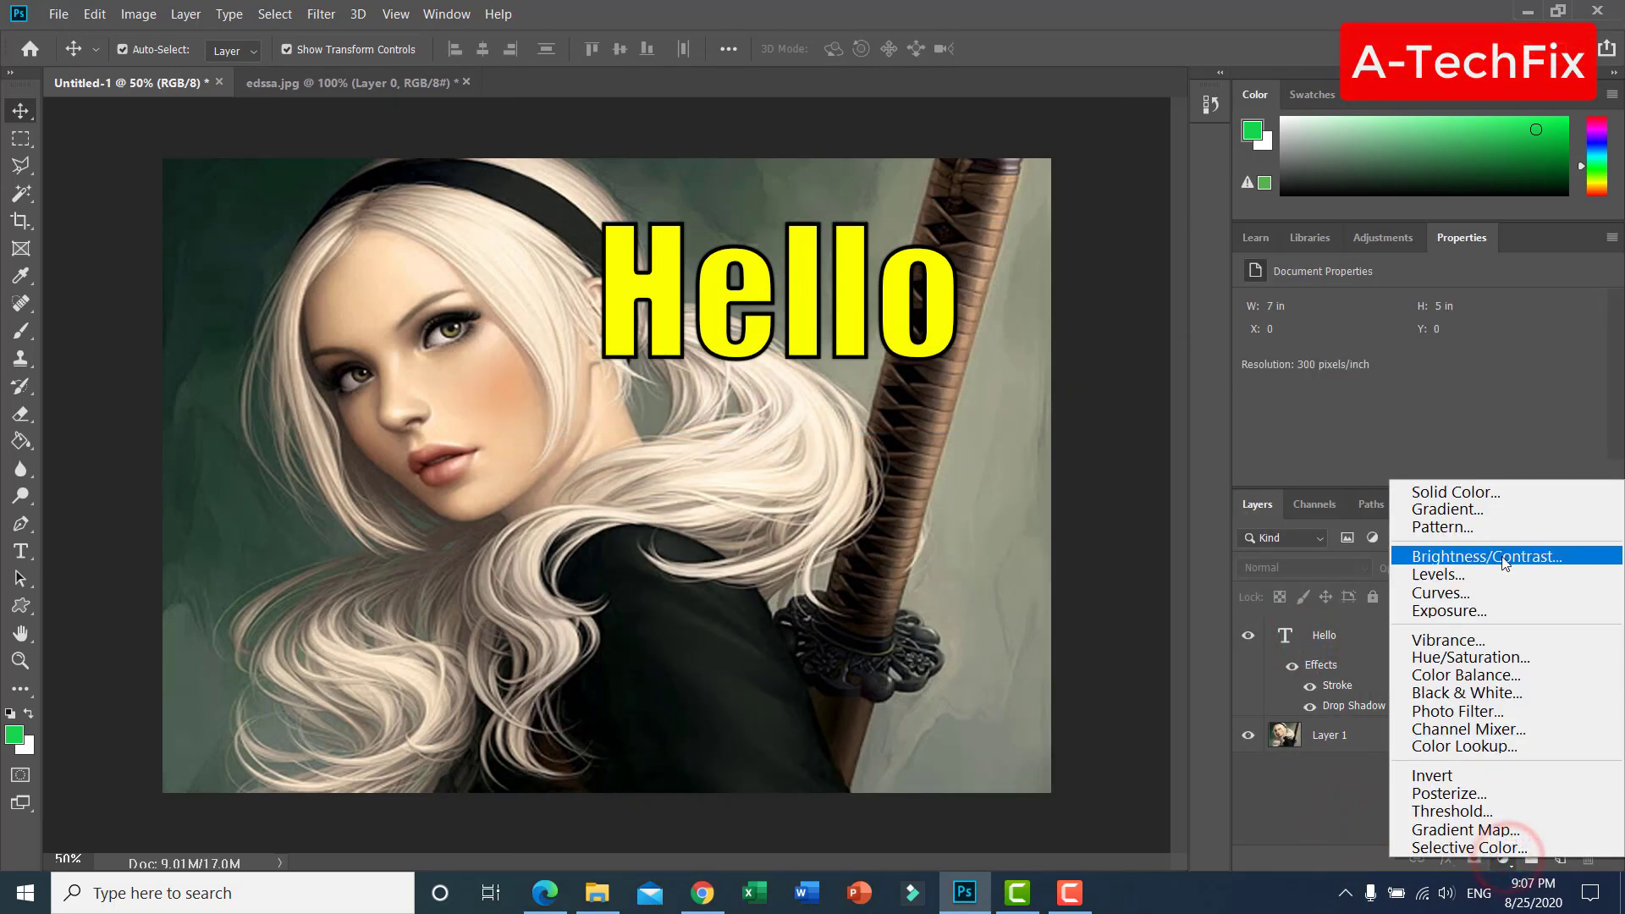
click(1554, 558)
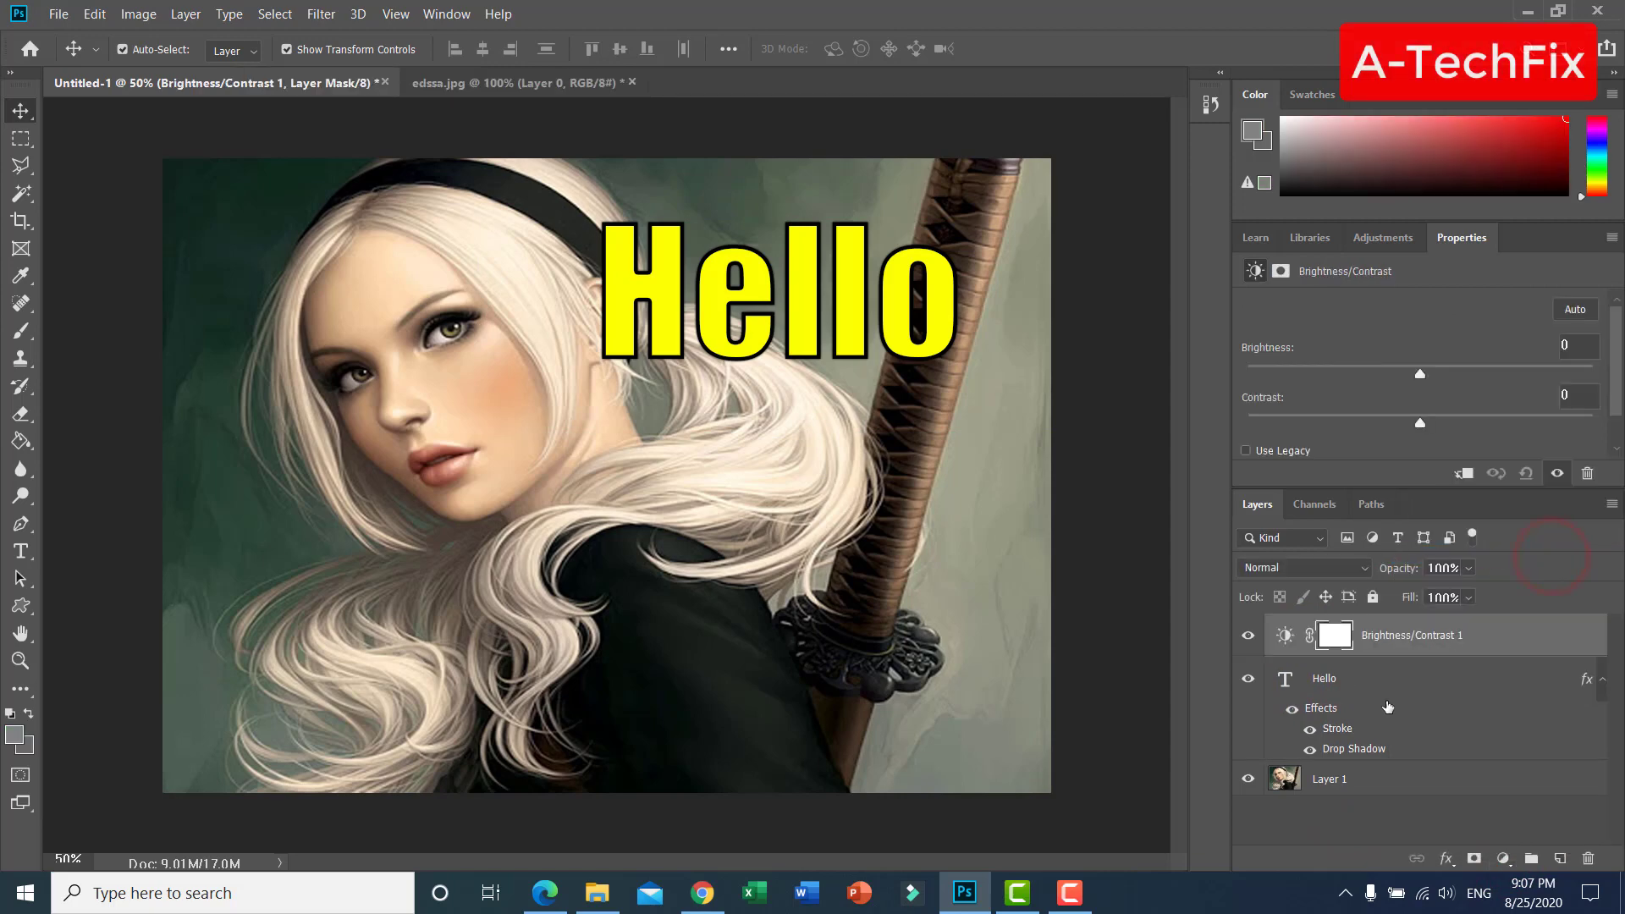
click(1456, 423)
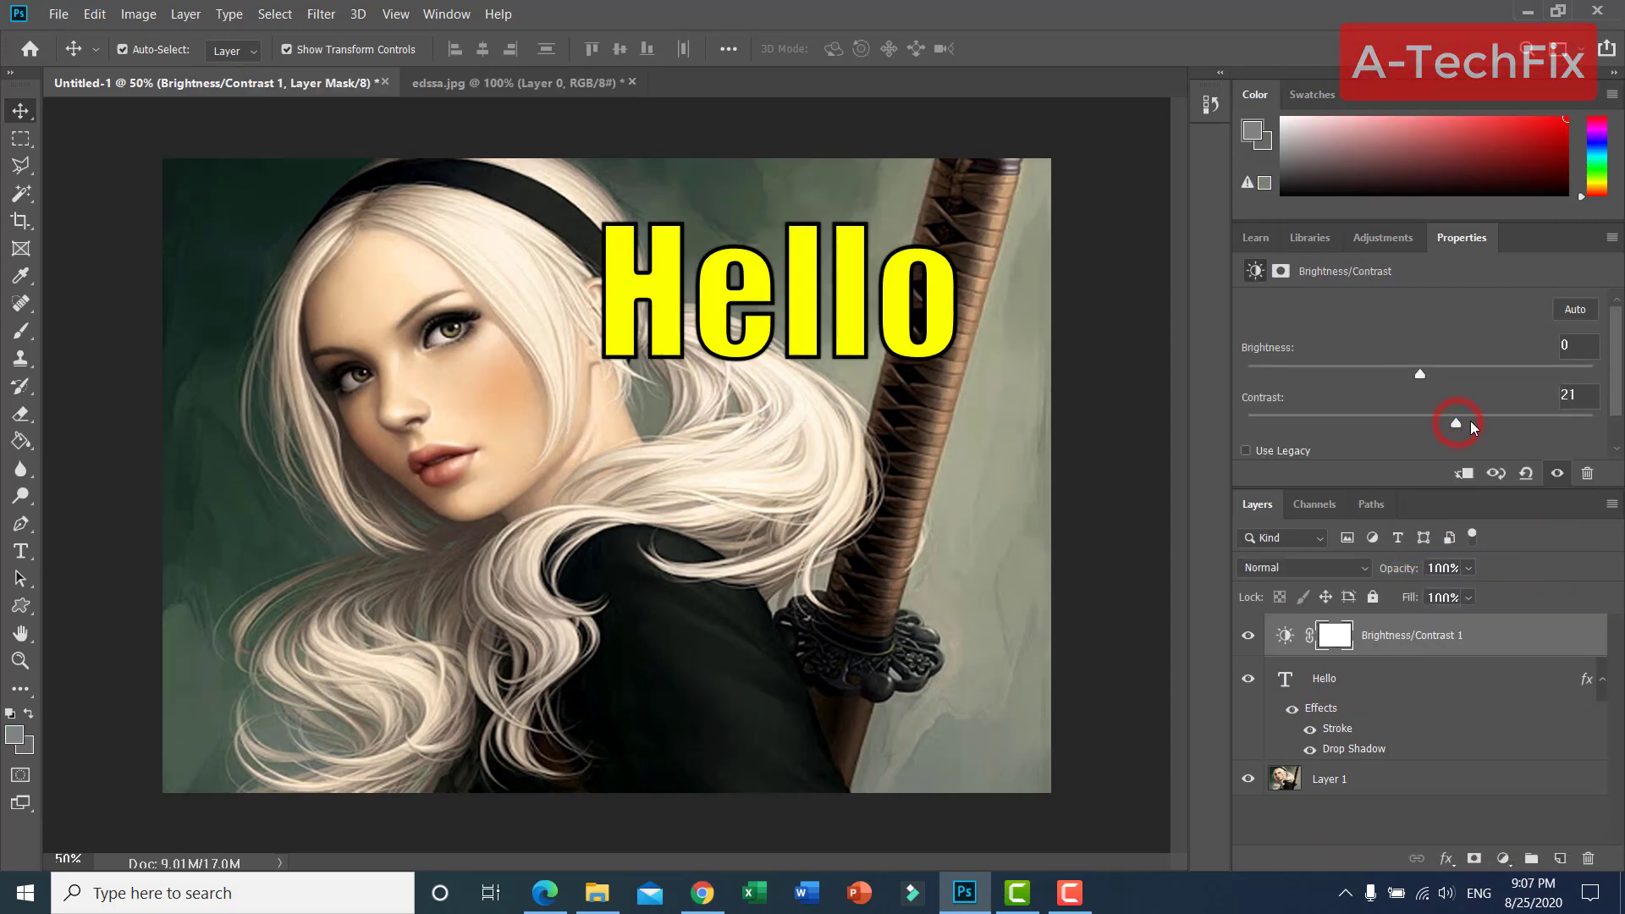
drag(1412, 372, 1439, 374)
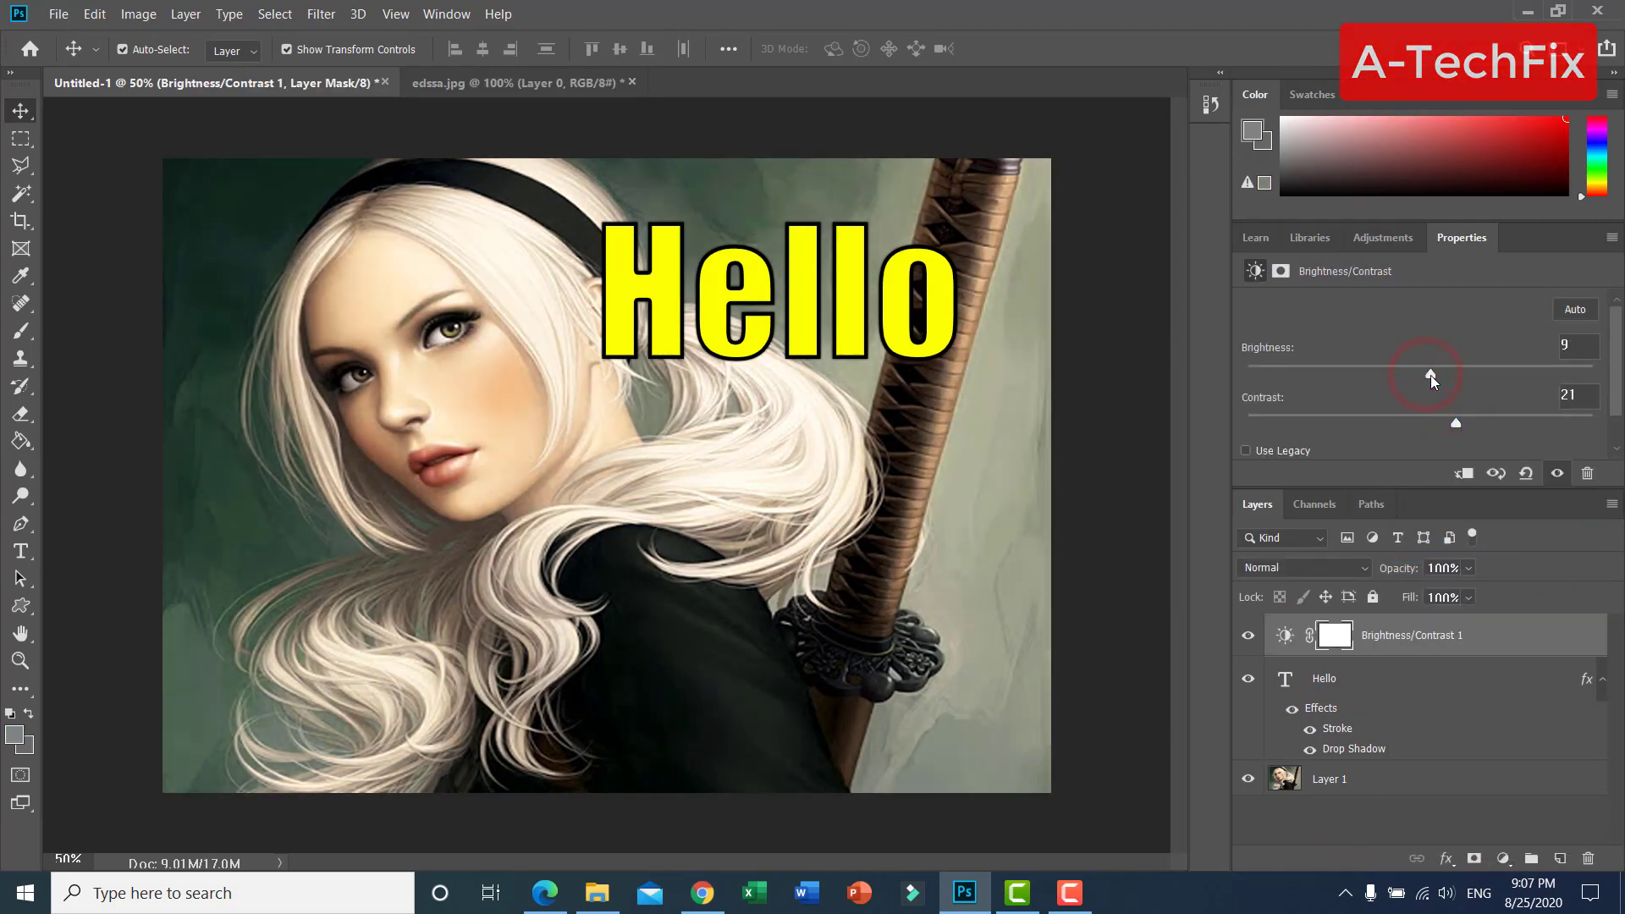
click(1361, 836)
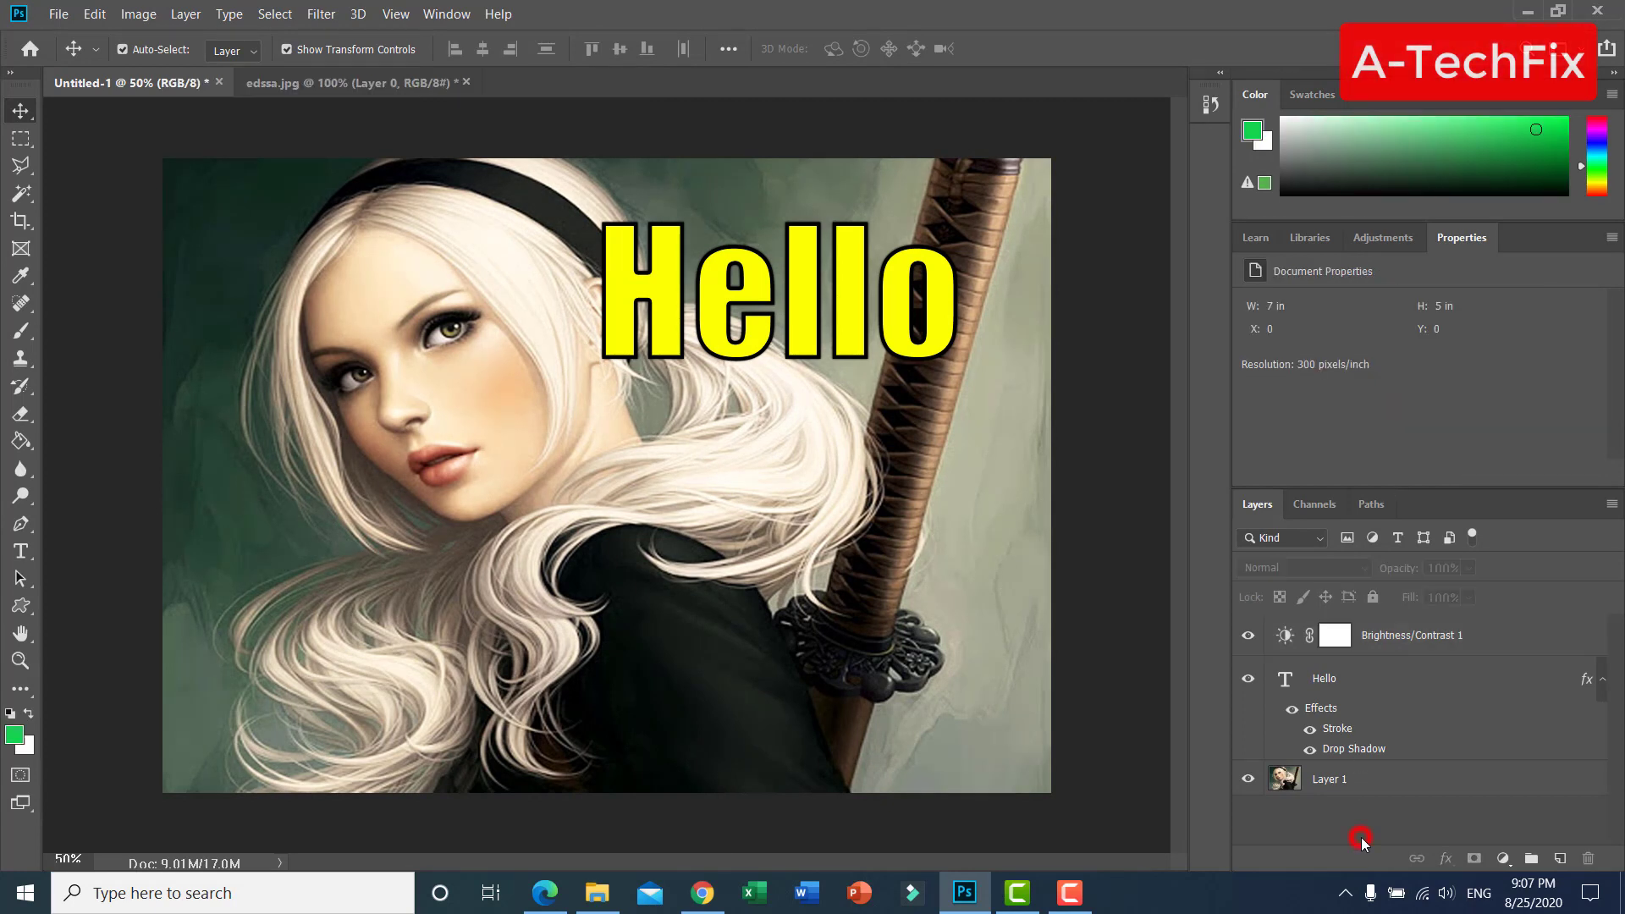
- Recheck the Brightness/Contrast settings, ending with Layer 1 selected
click(1349, 786)
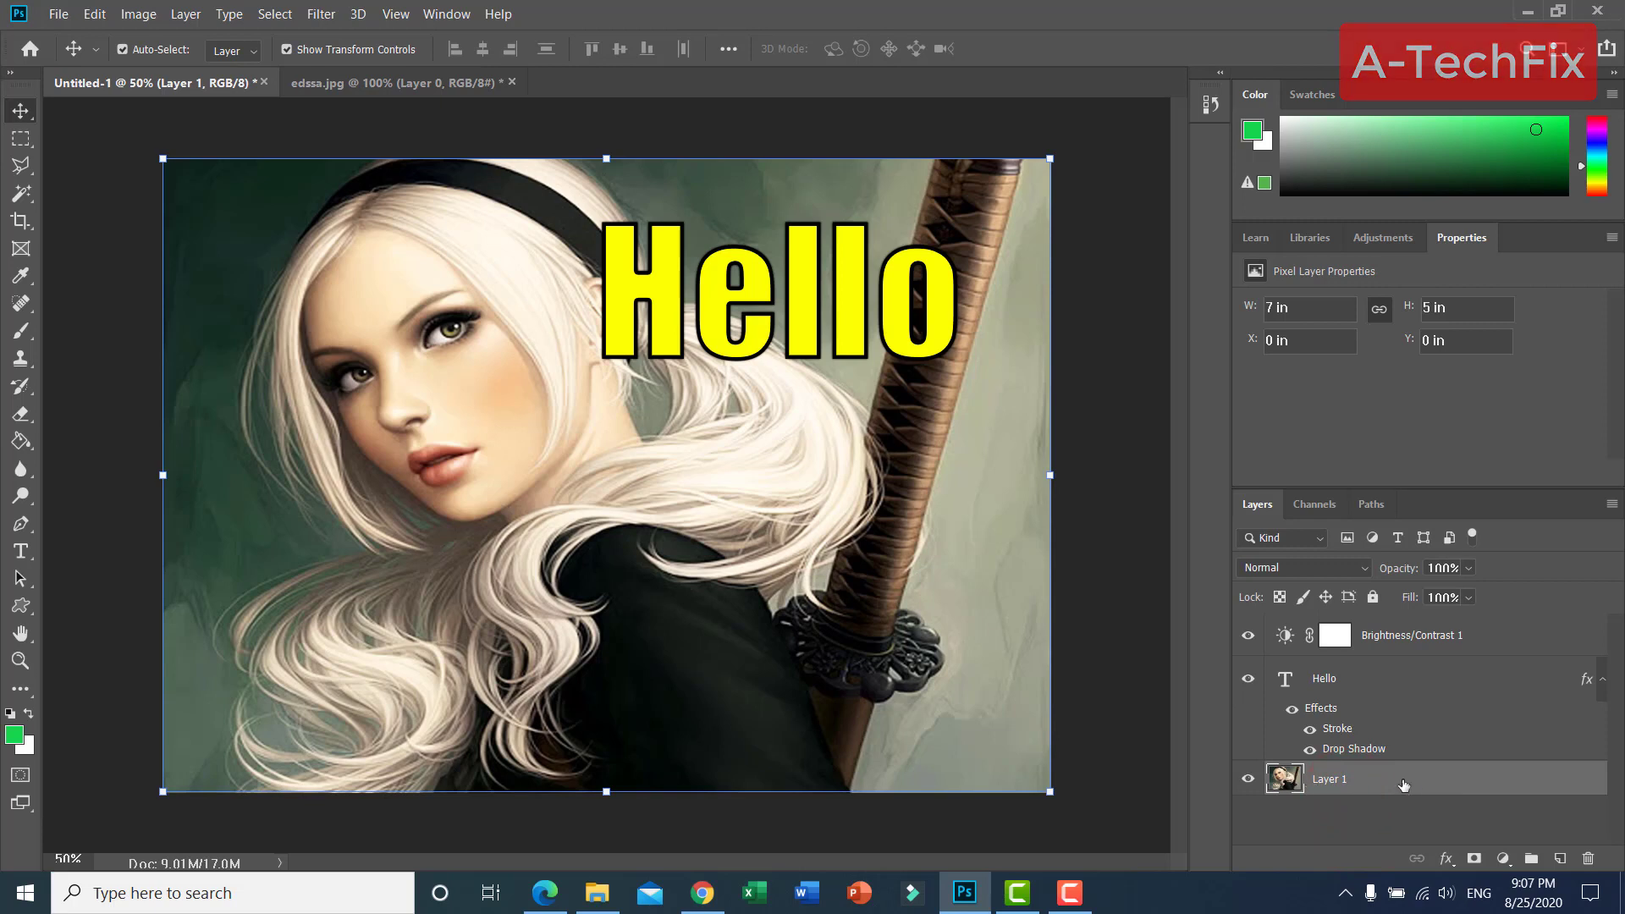
click(1326, 680)
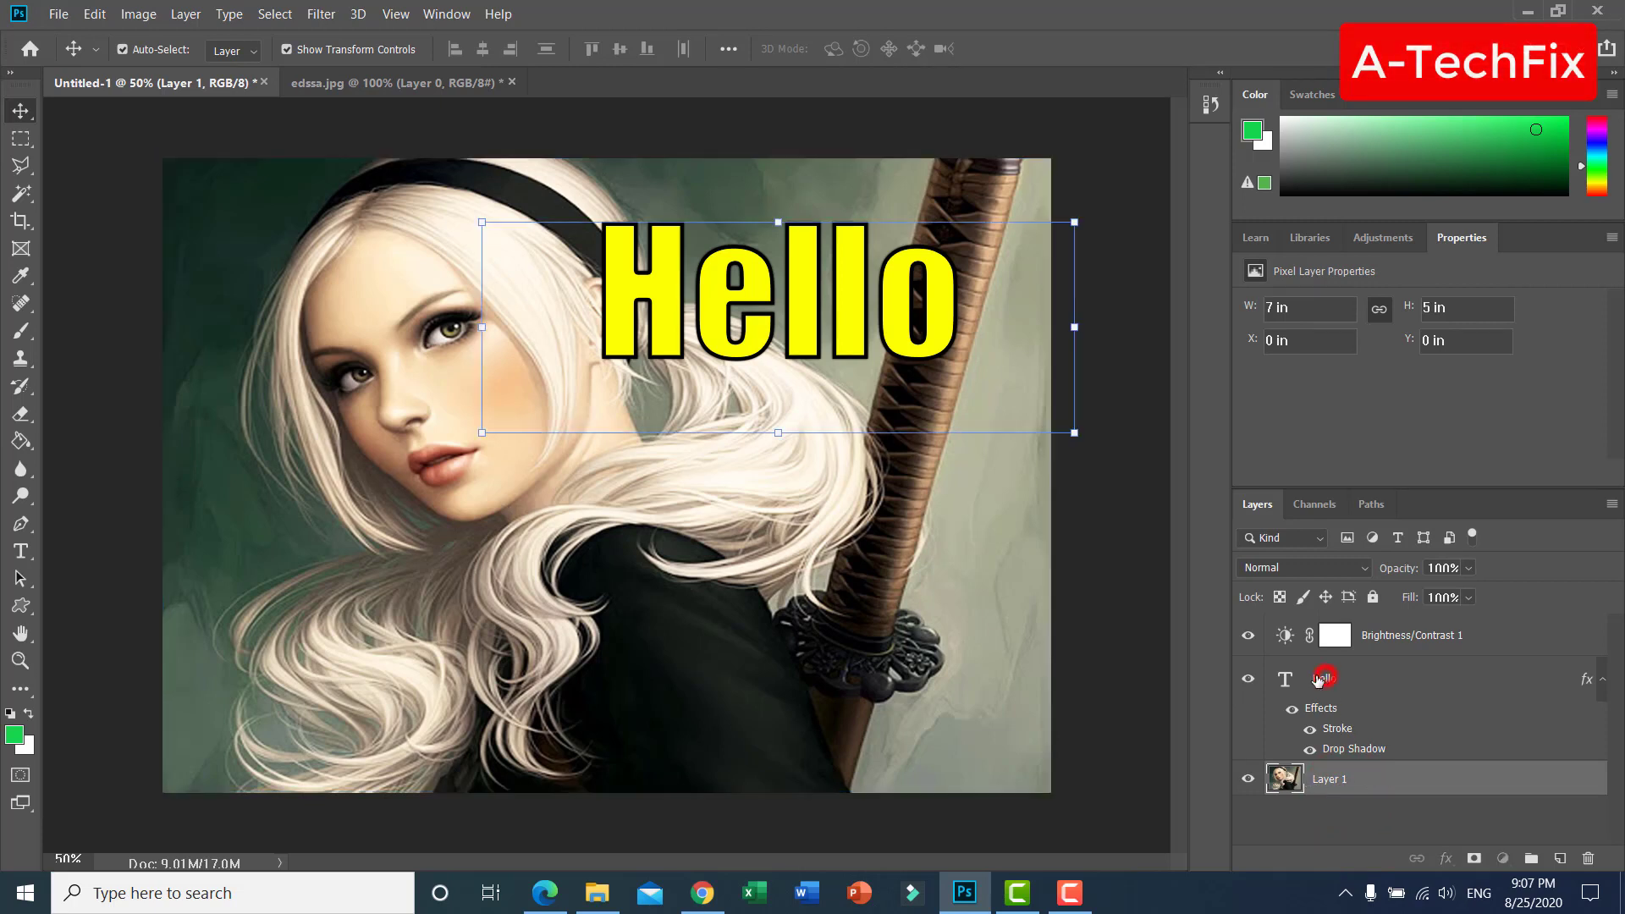
click(1426, 636)
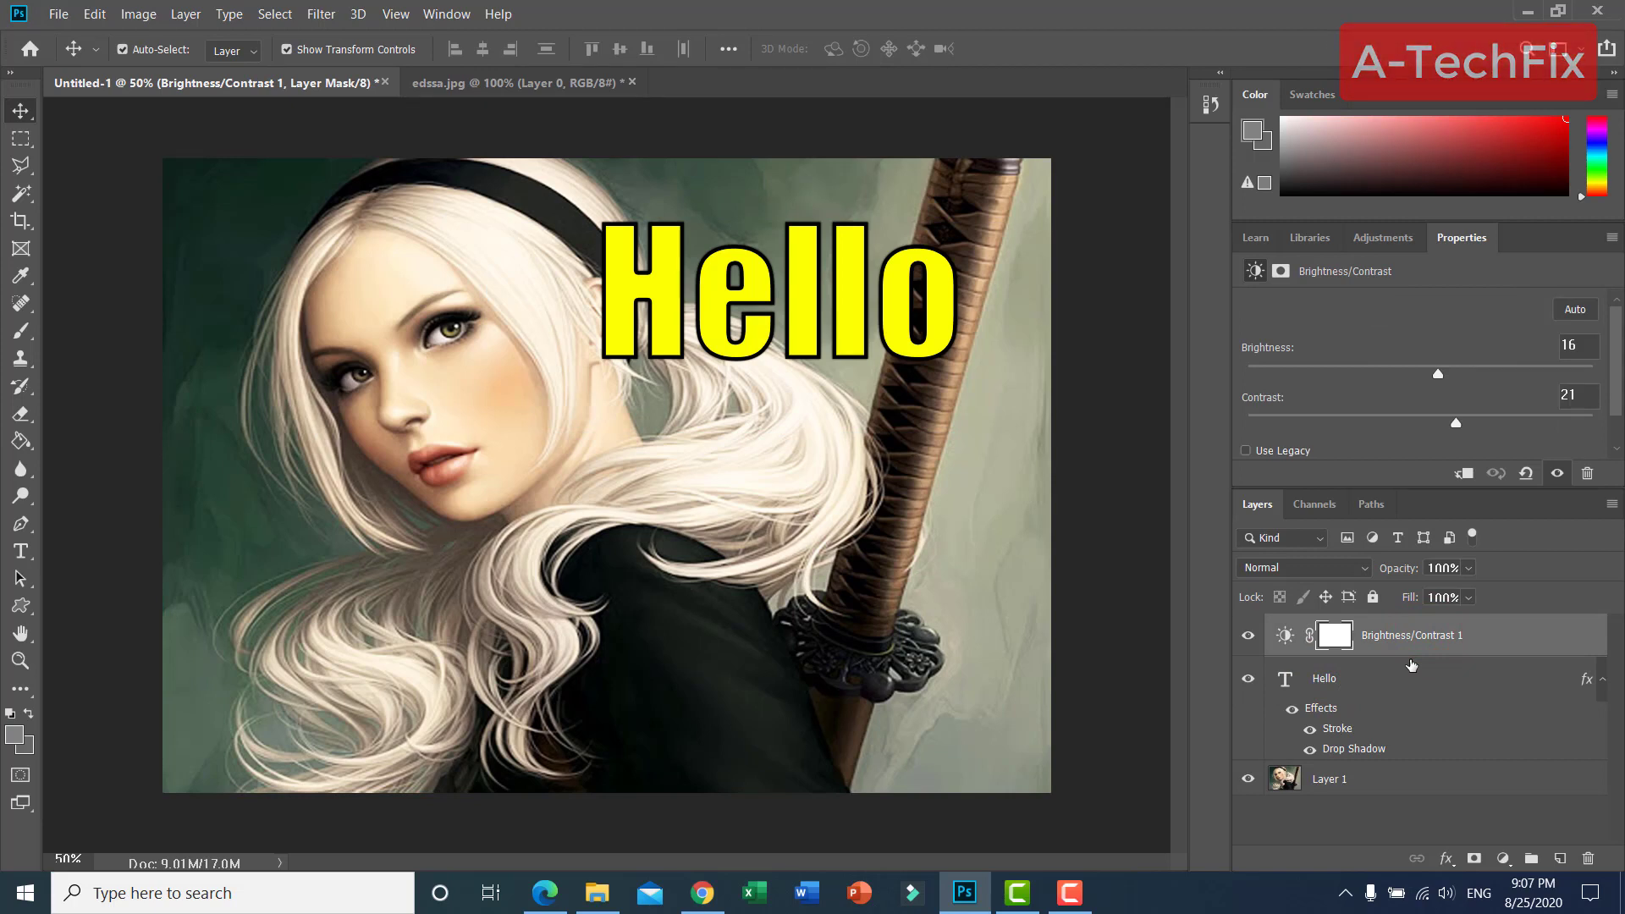
click(1368, 824)
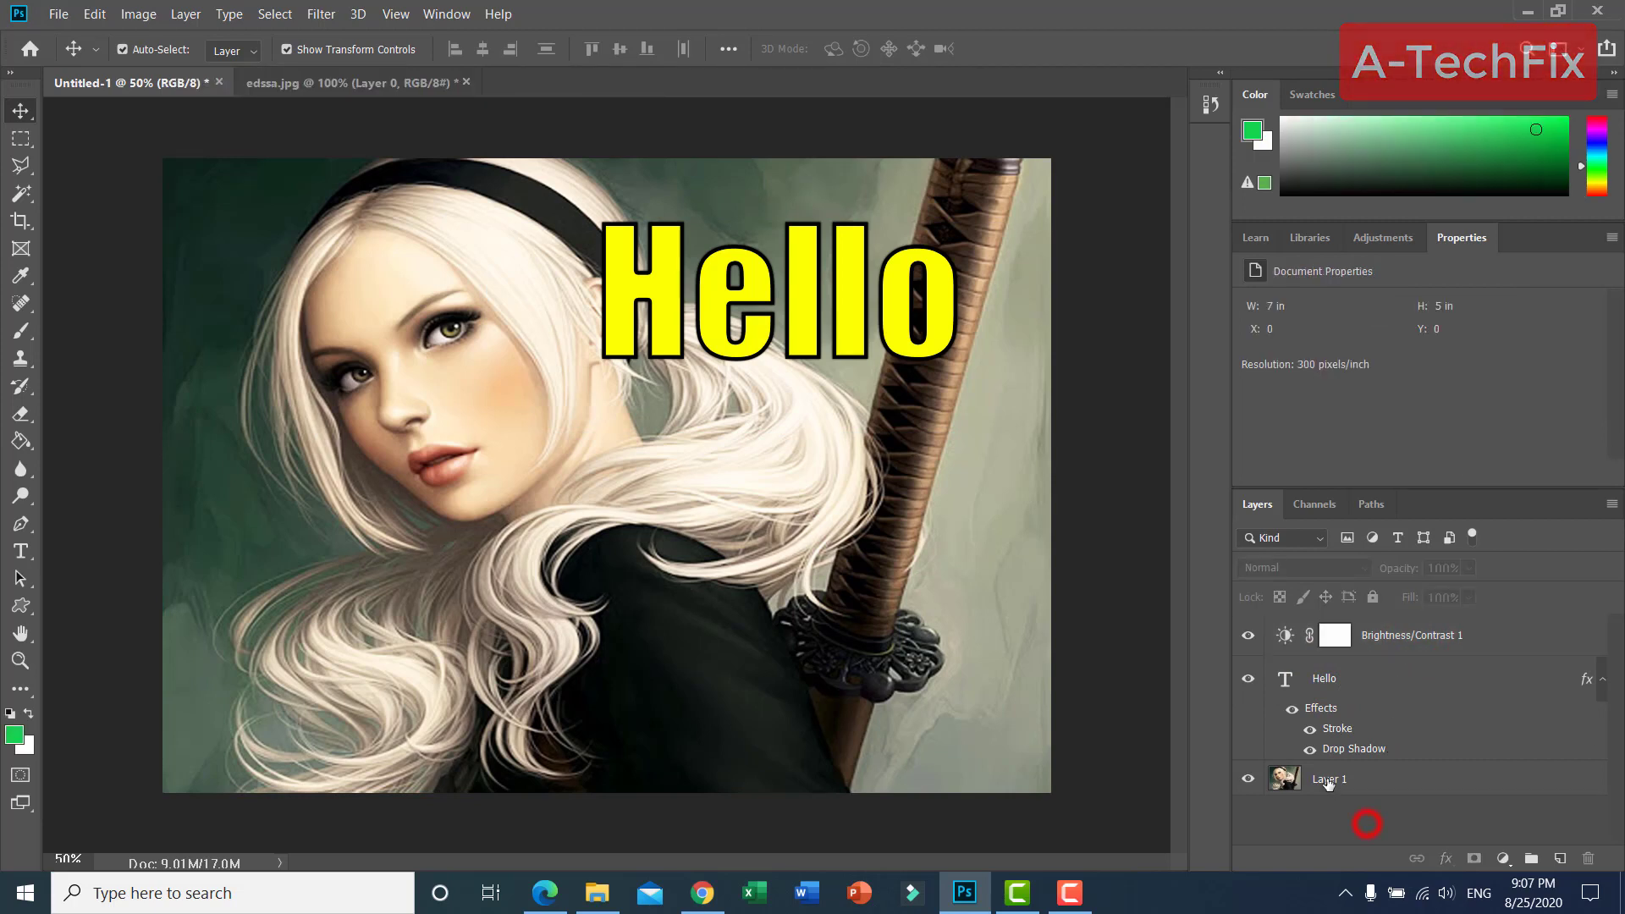
click(1354, 828)
click(1426, 780)
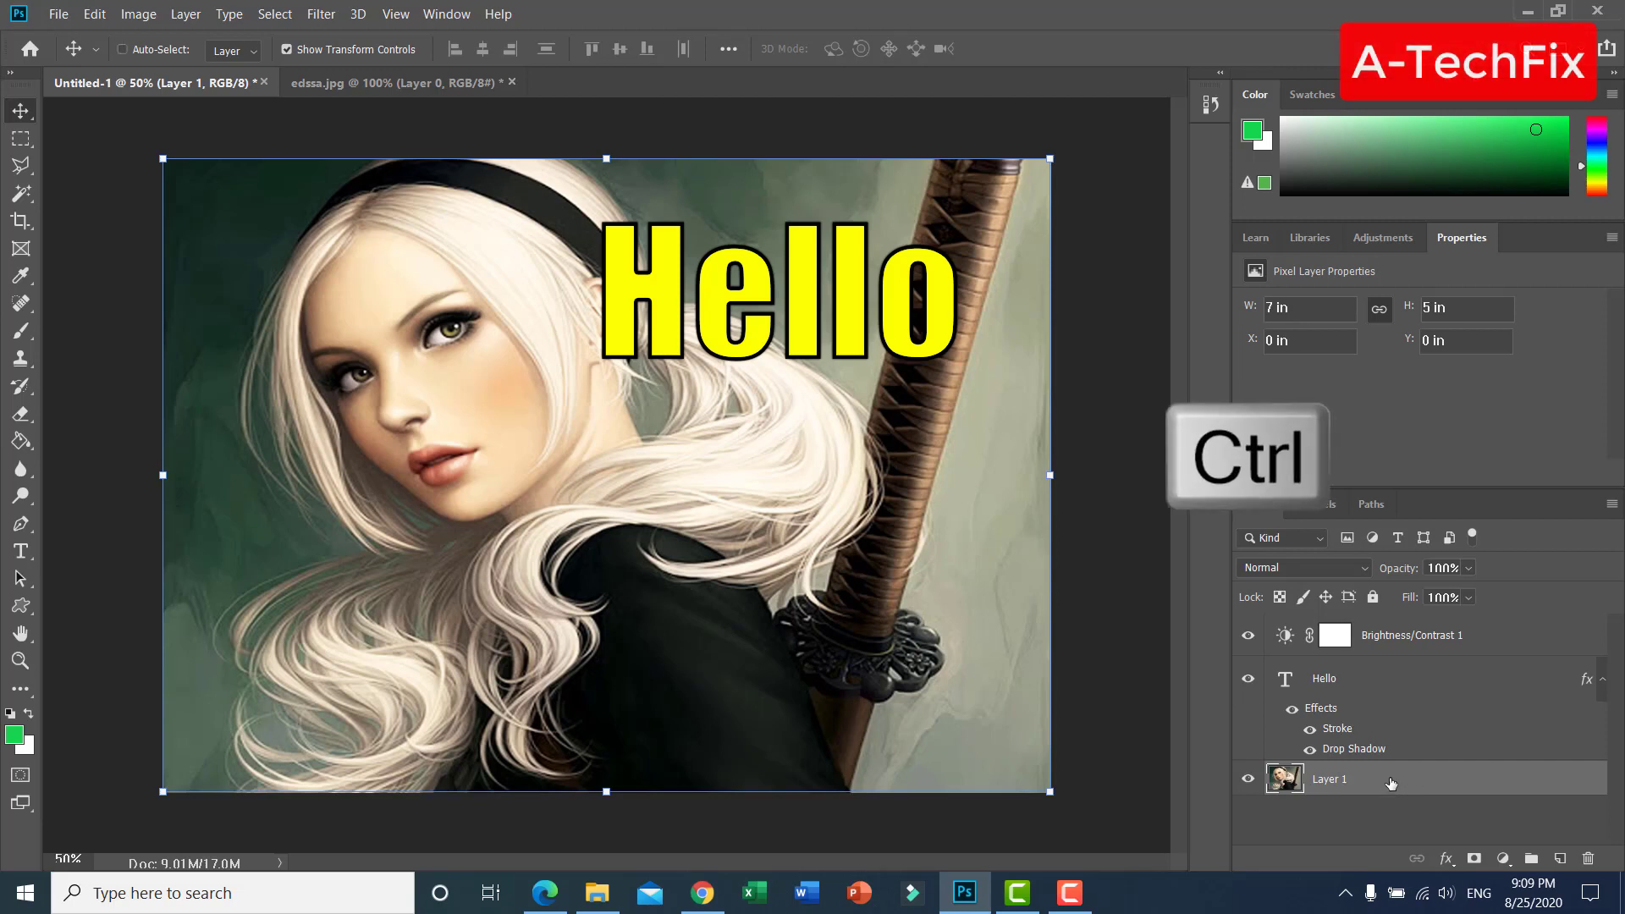
- Select Layer 1 and the Hello text layer, then close the layer menu unused
ctrl+click(1384, 685)
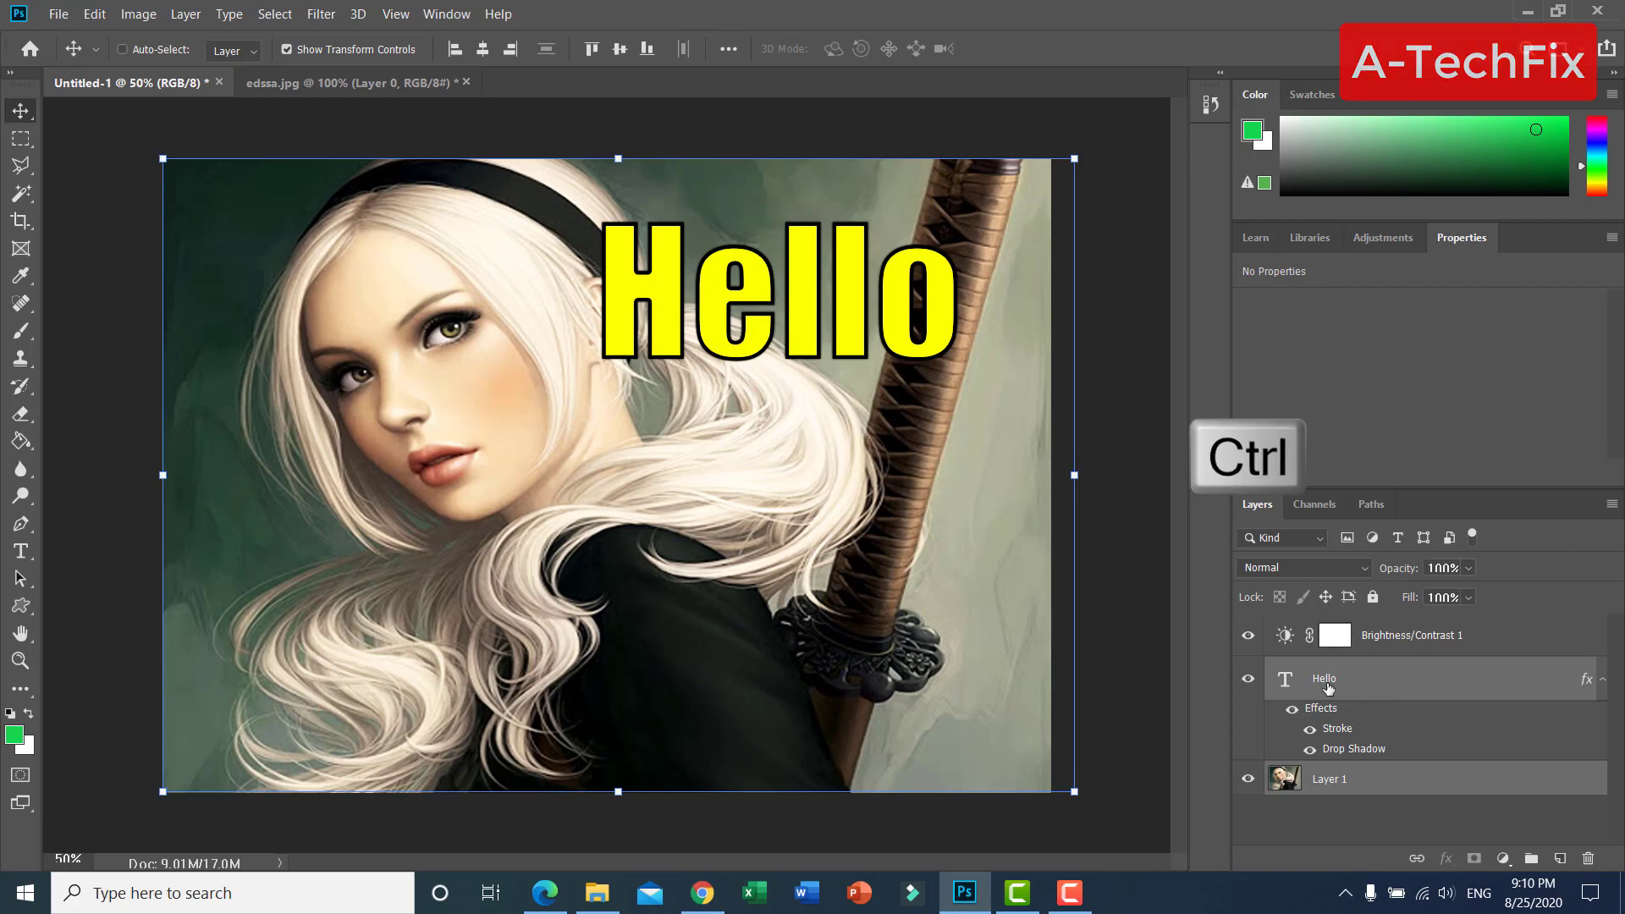
click(1358, 791)
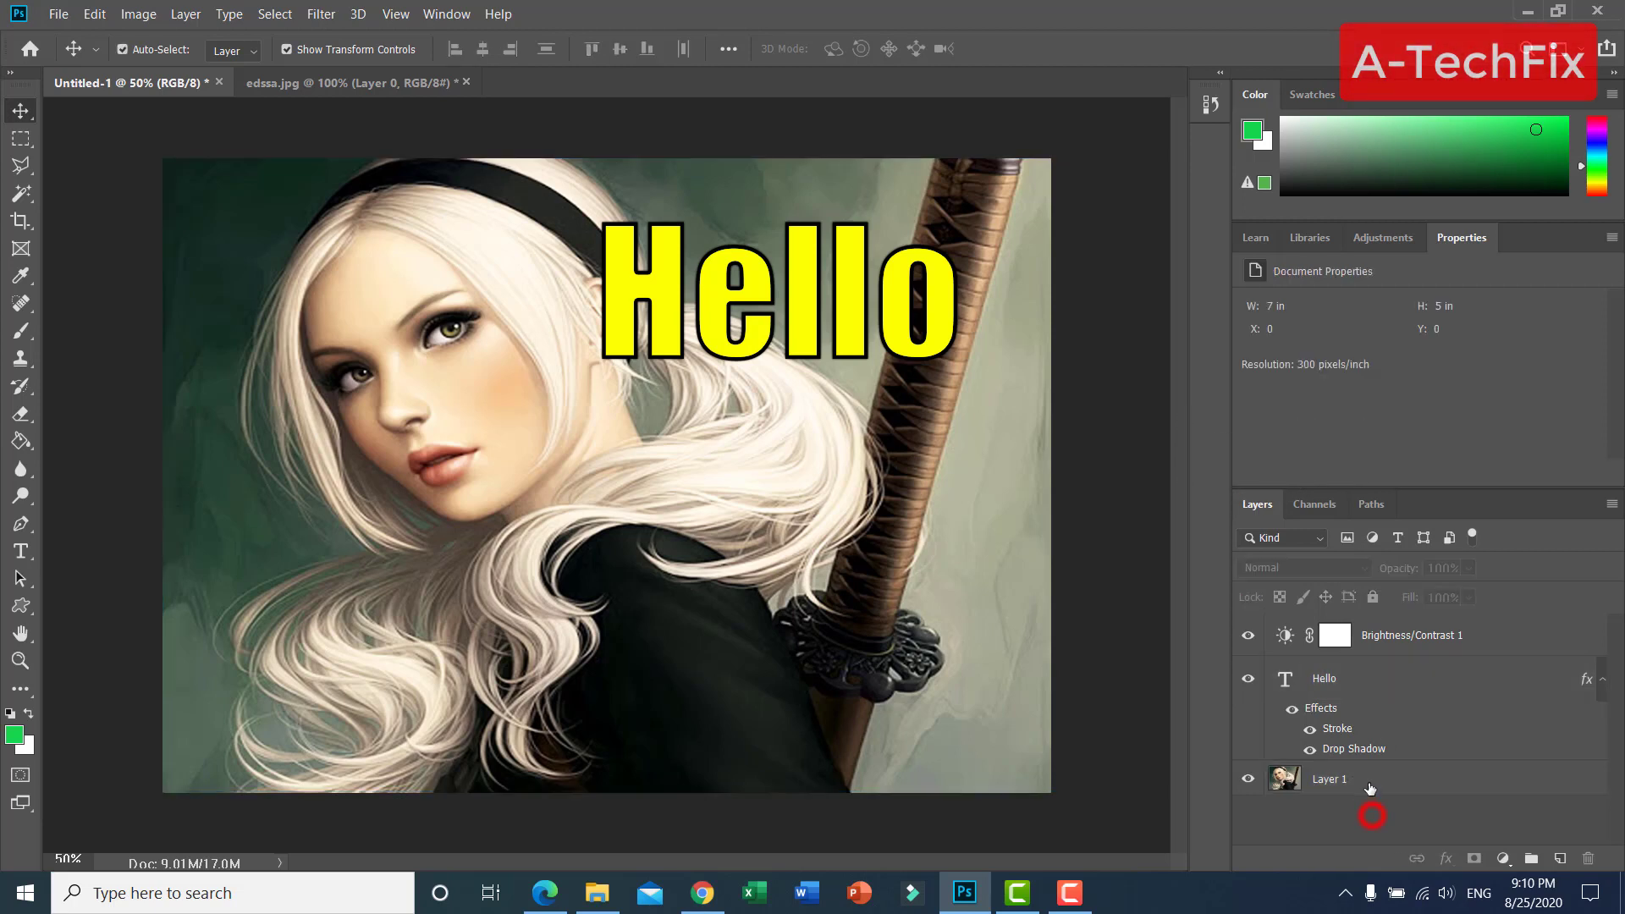
ctrl+click(1363, 686)
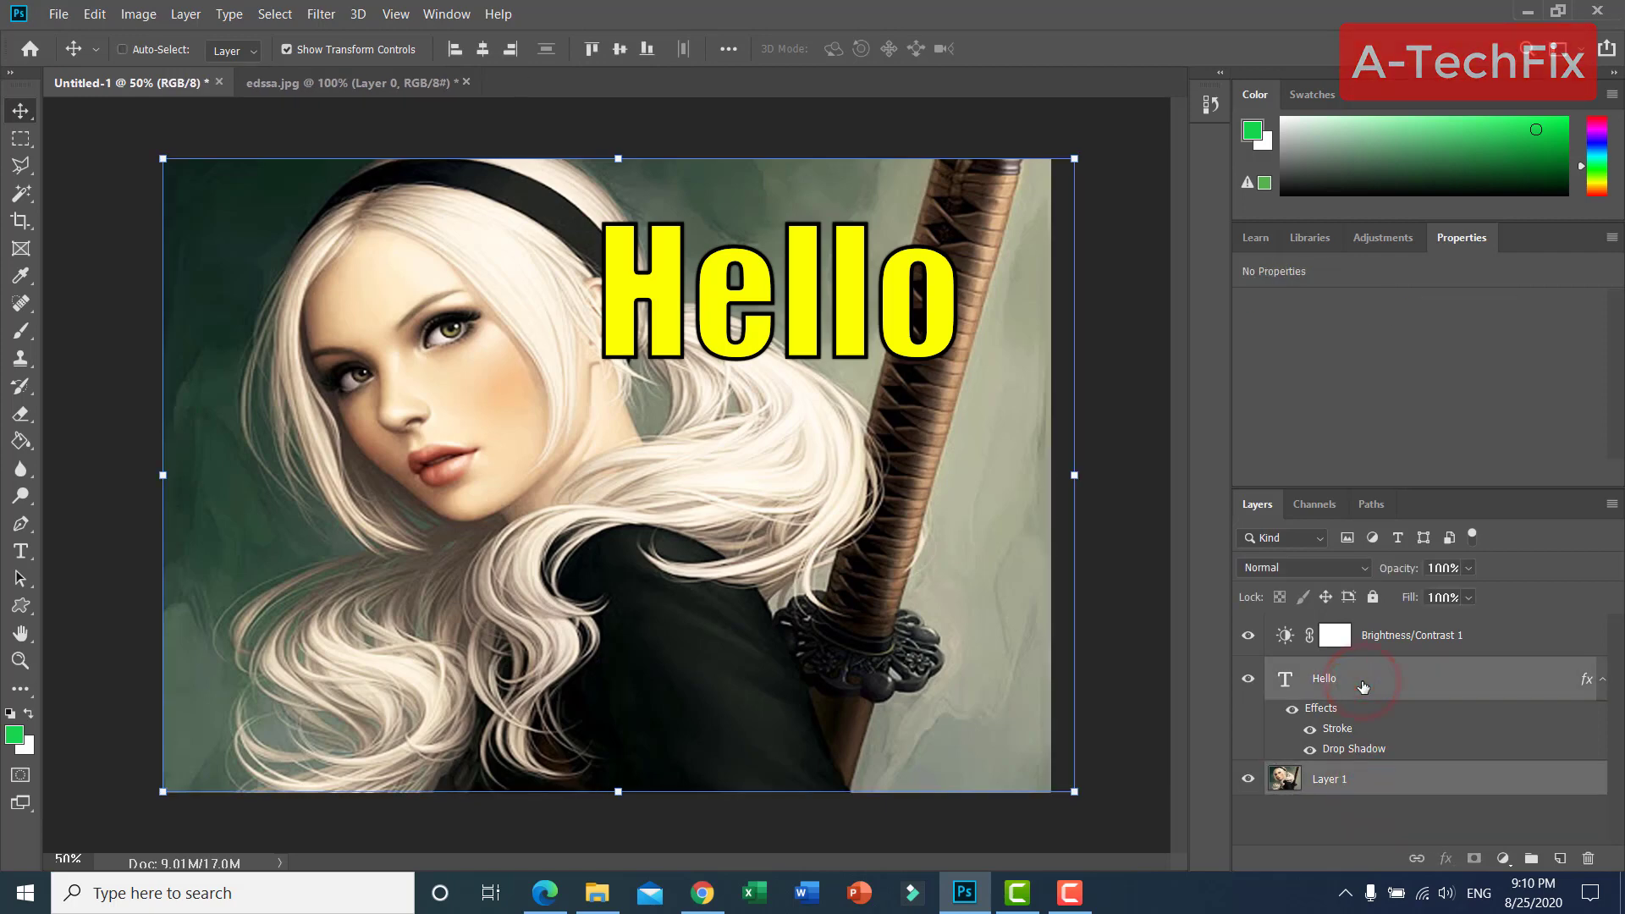
right_click(1362, 686)
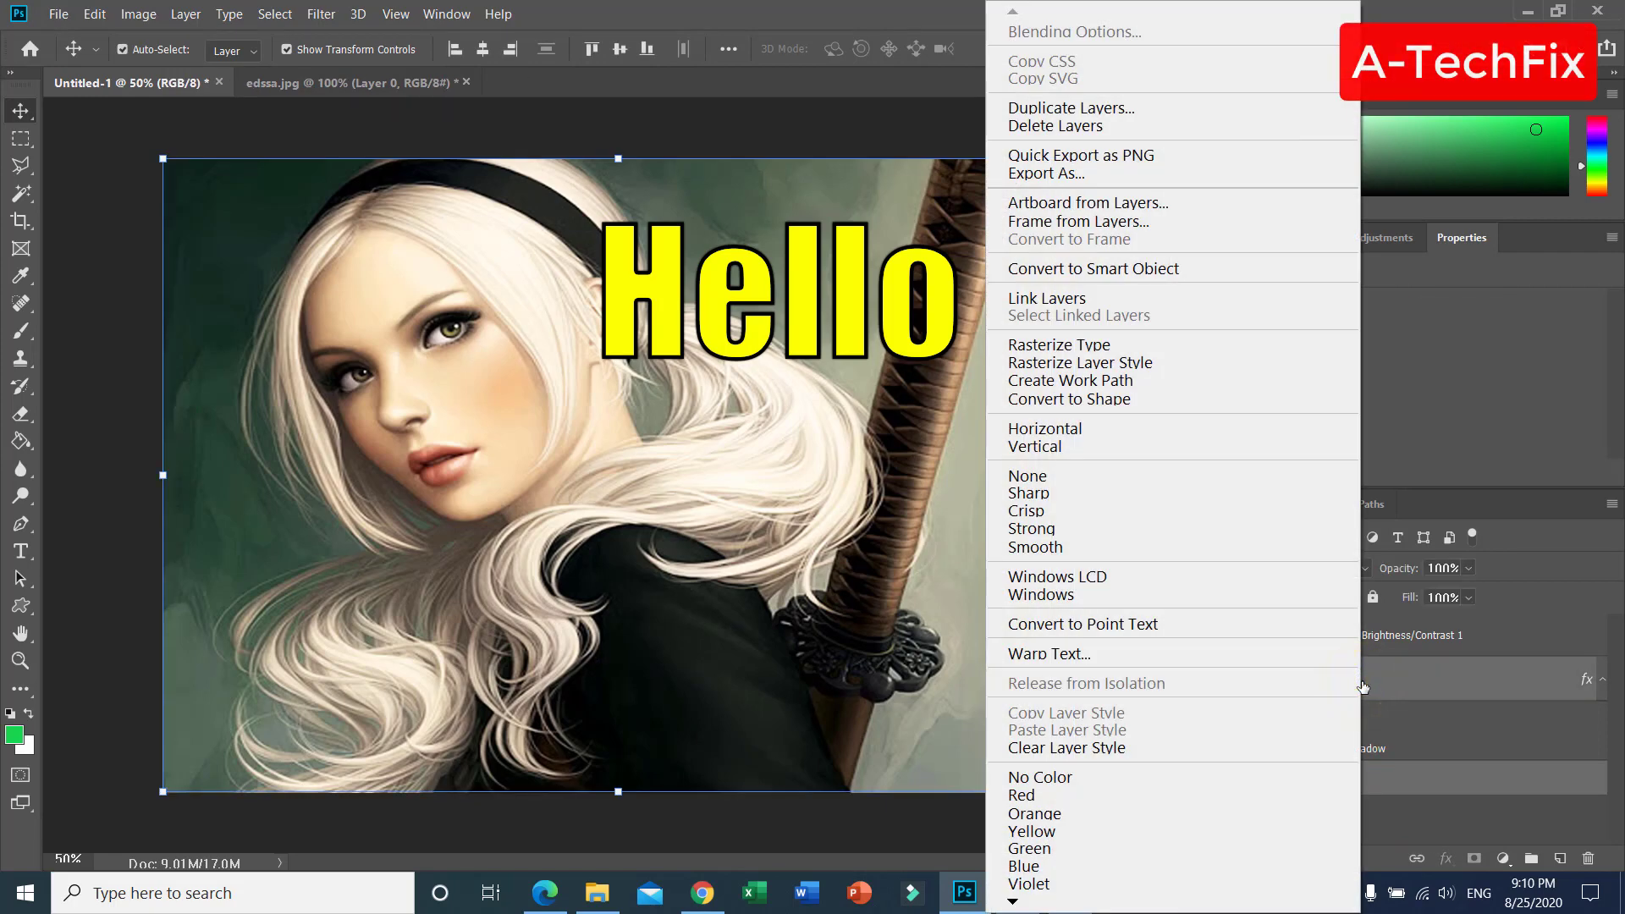
click(1403, 838)
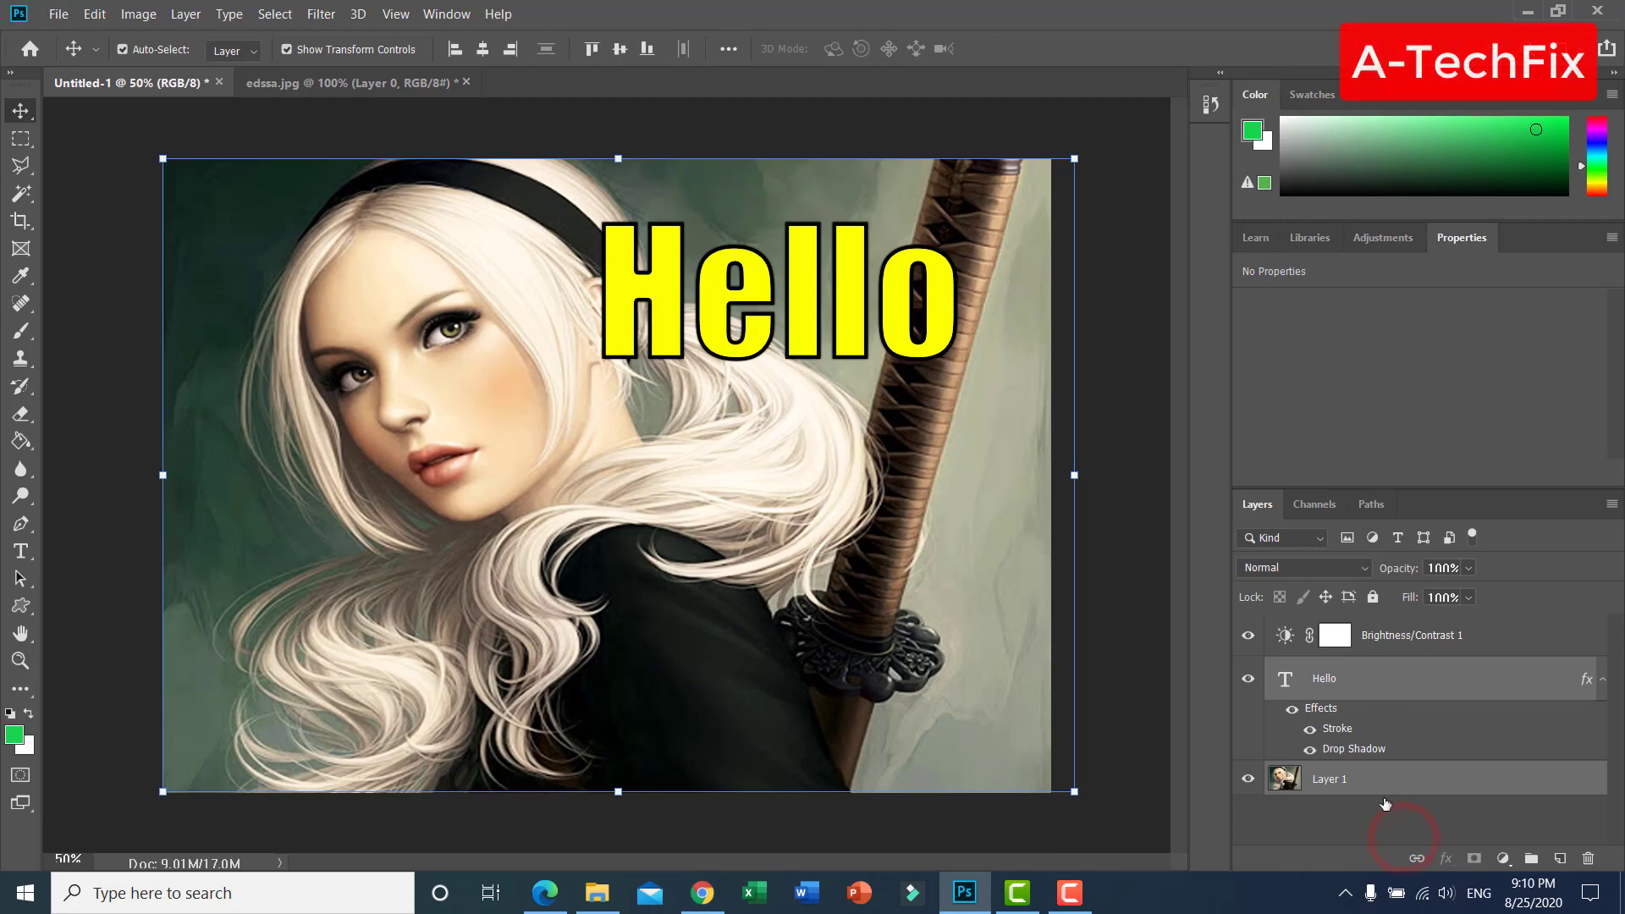
- Merge the Hello text layer and Layer 1 into a single Hello layer
click(1389, 817)
click(1379, 682)
shift+click(1379, 783)
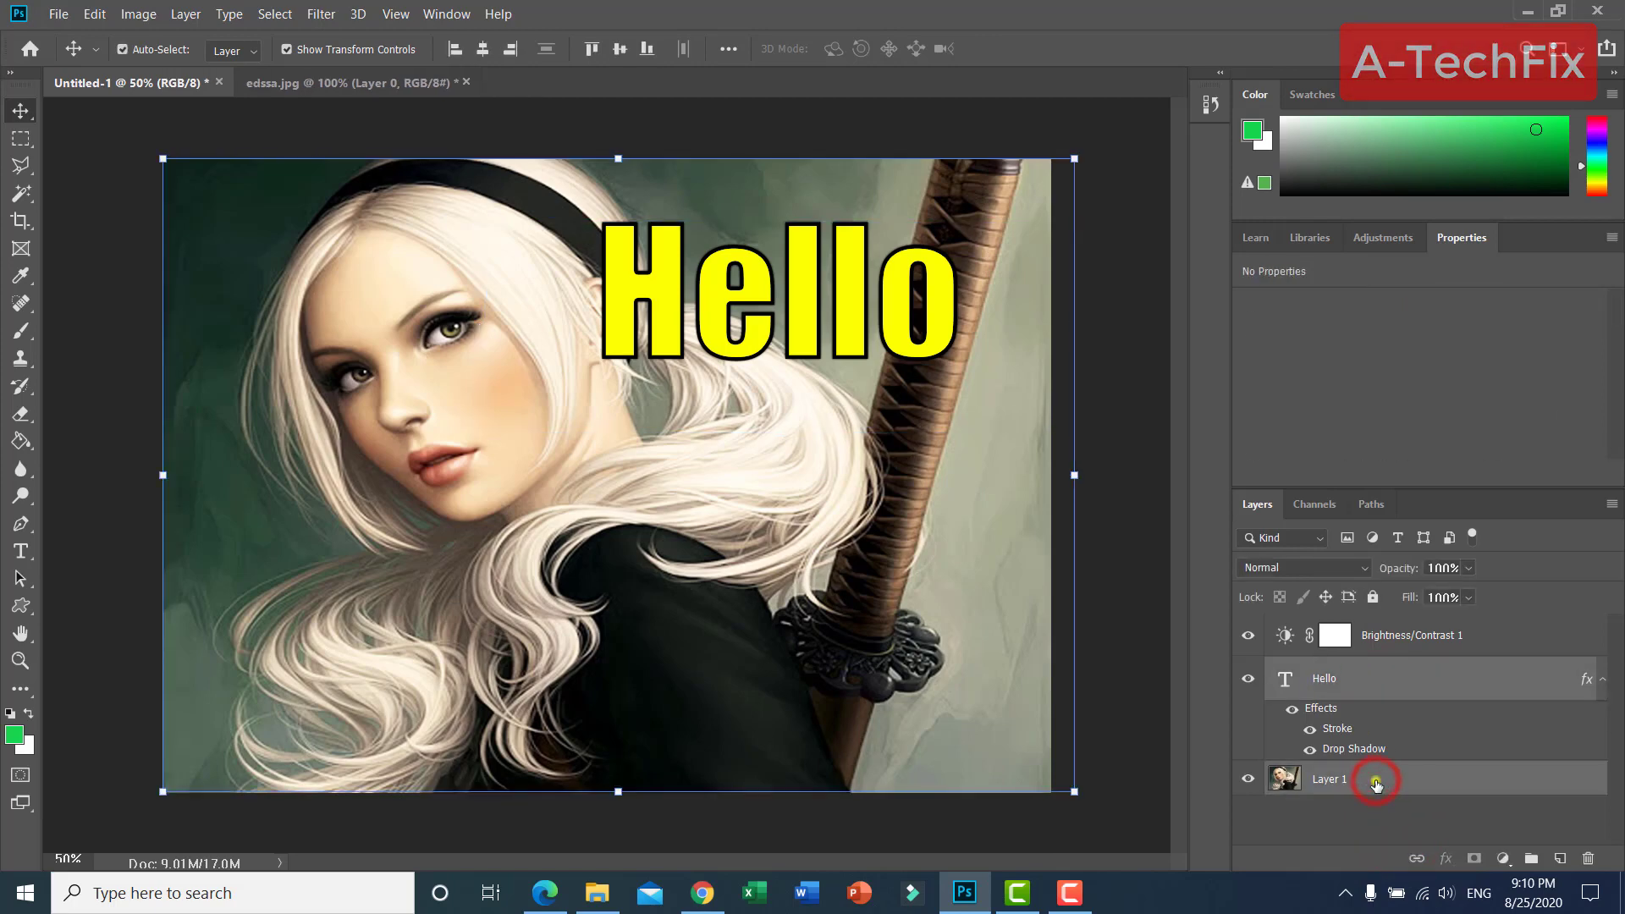
right_click(1376, 783)
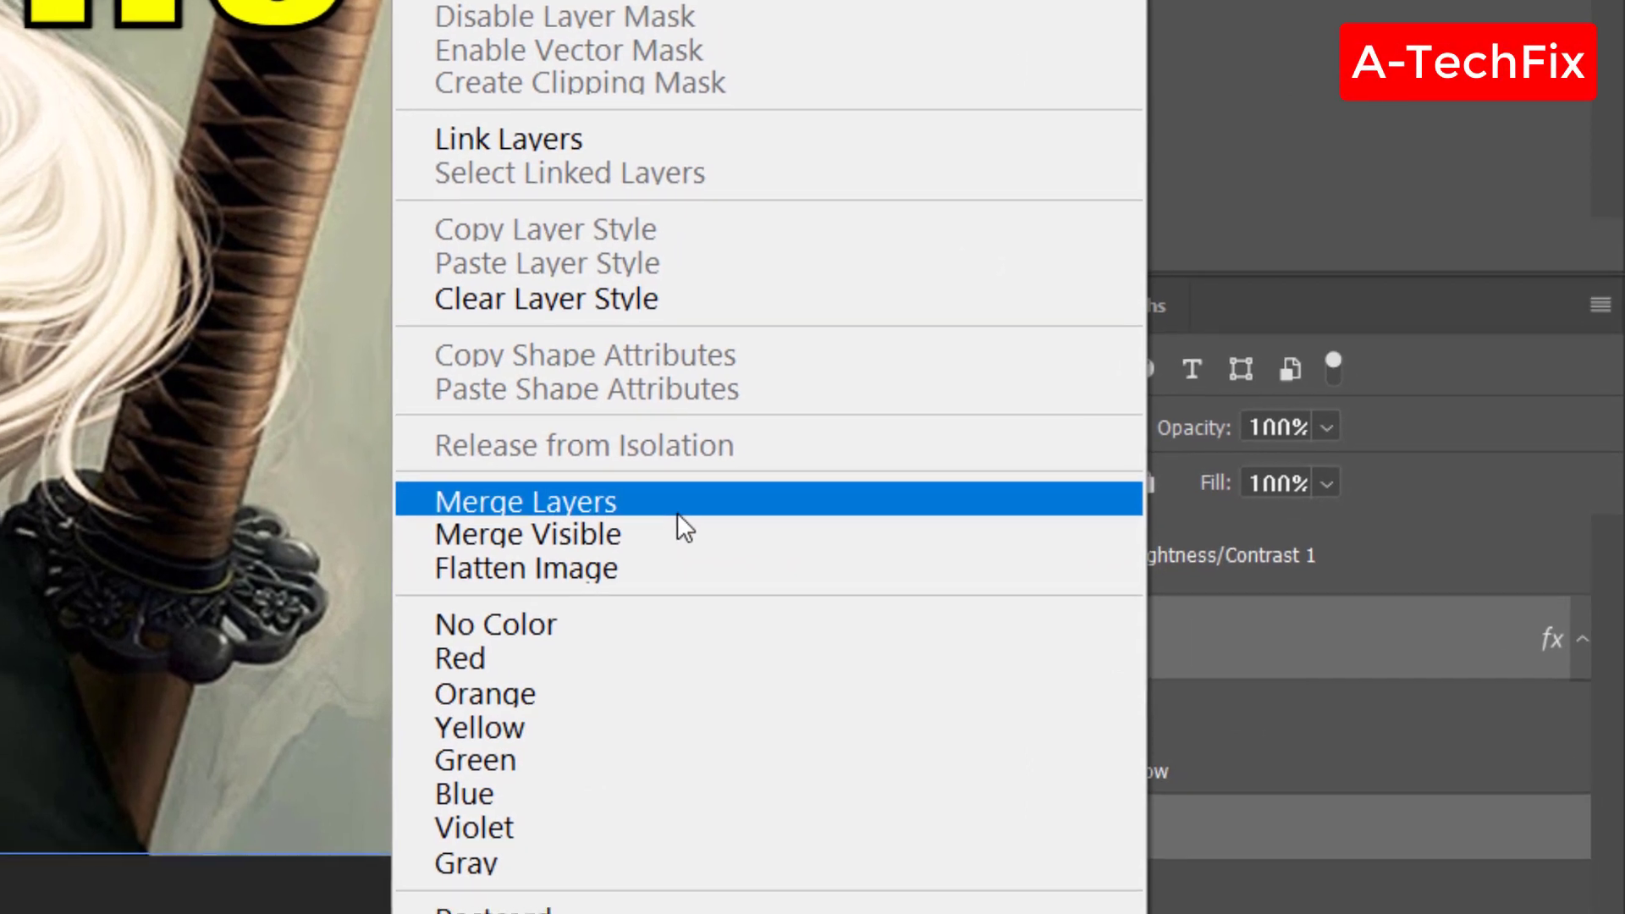
click(722, 526)
click(1189, 707)
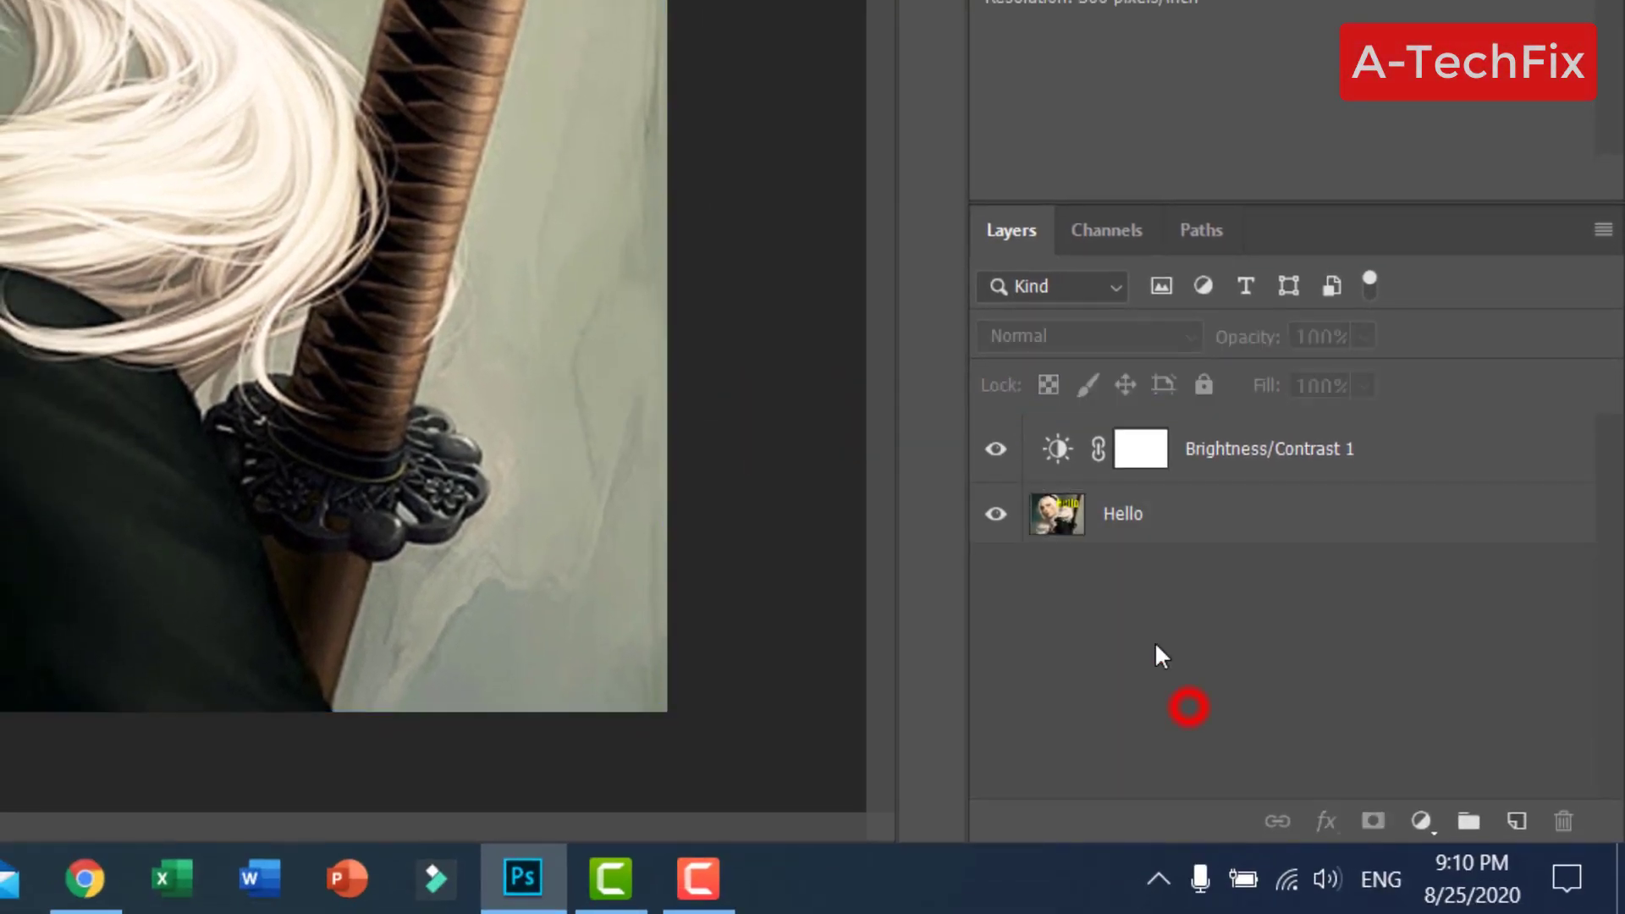
click(1153, 514)
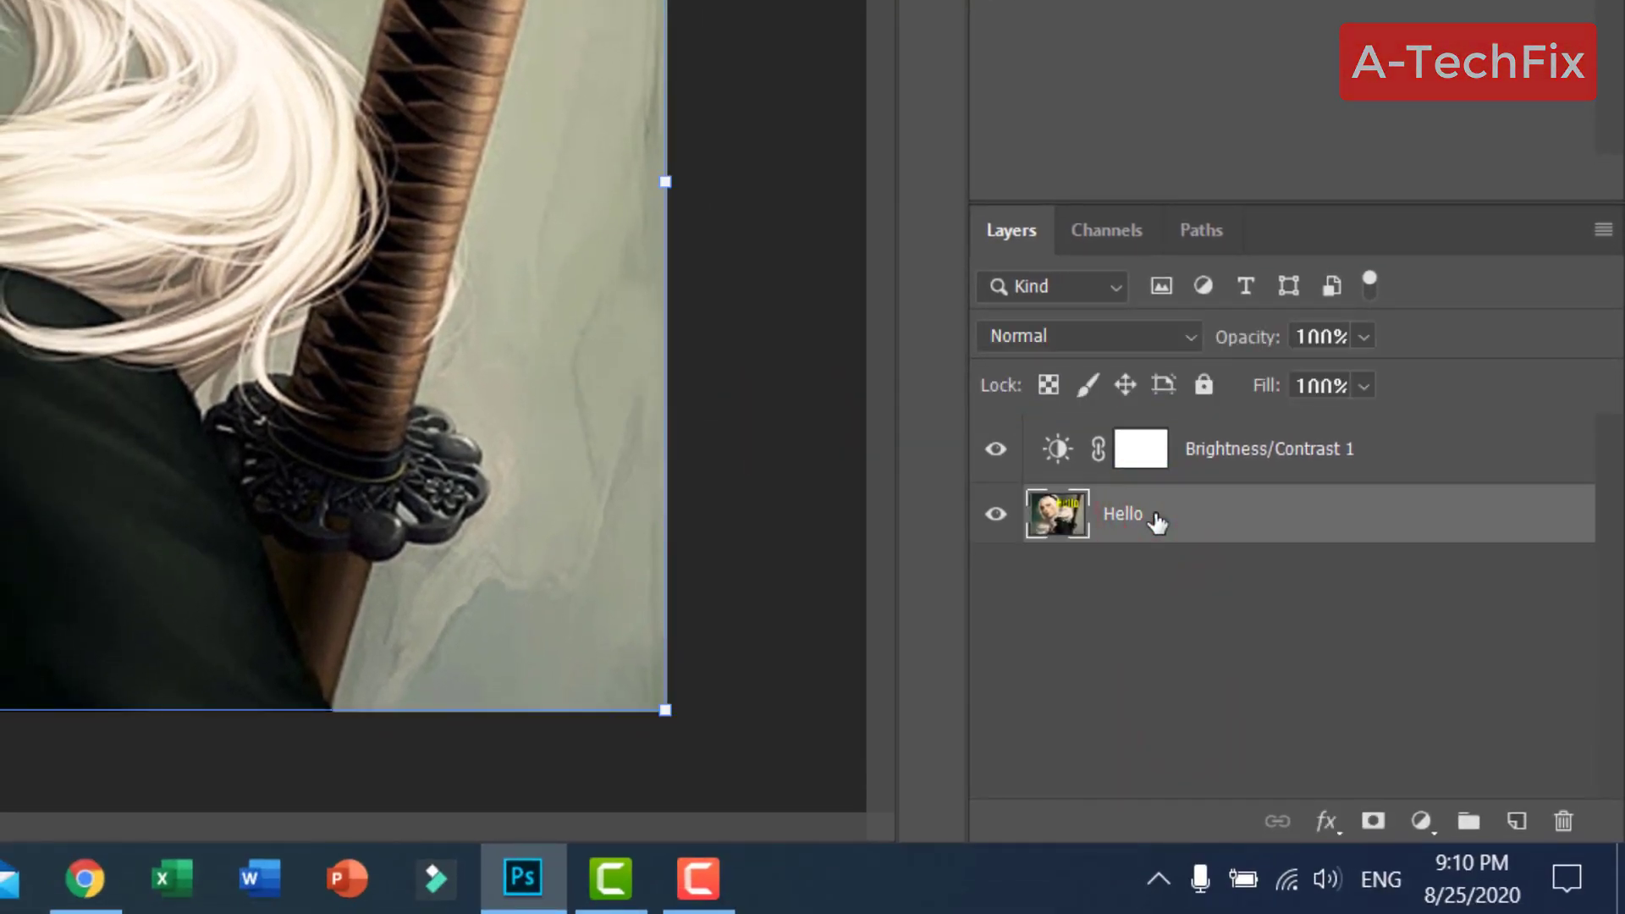
click(1195, 617)
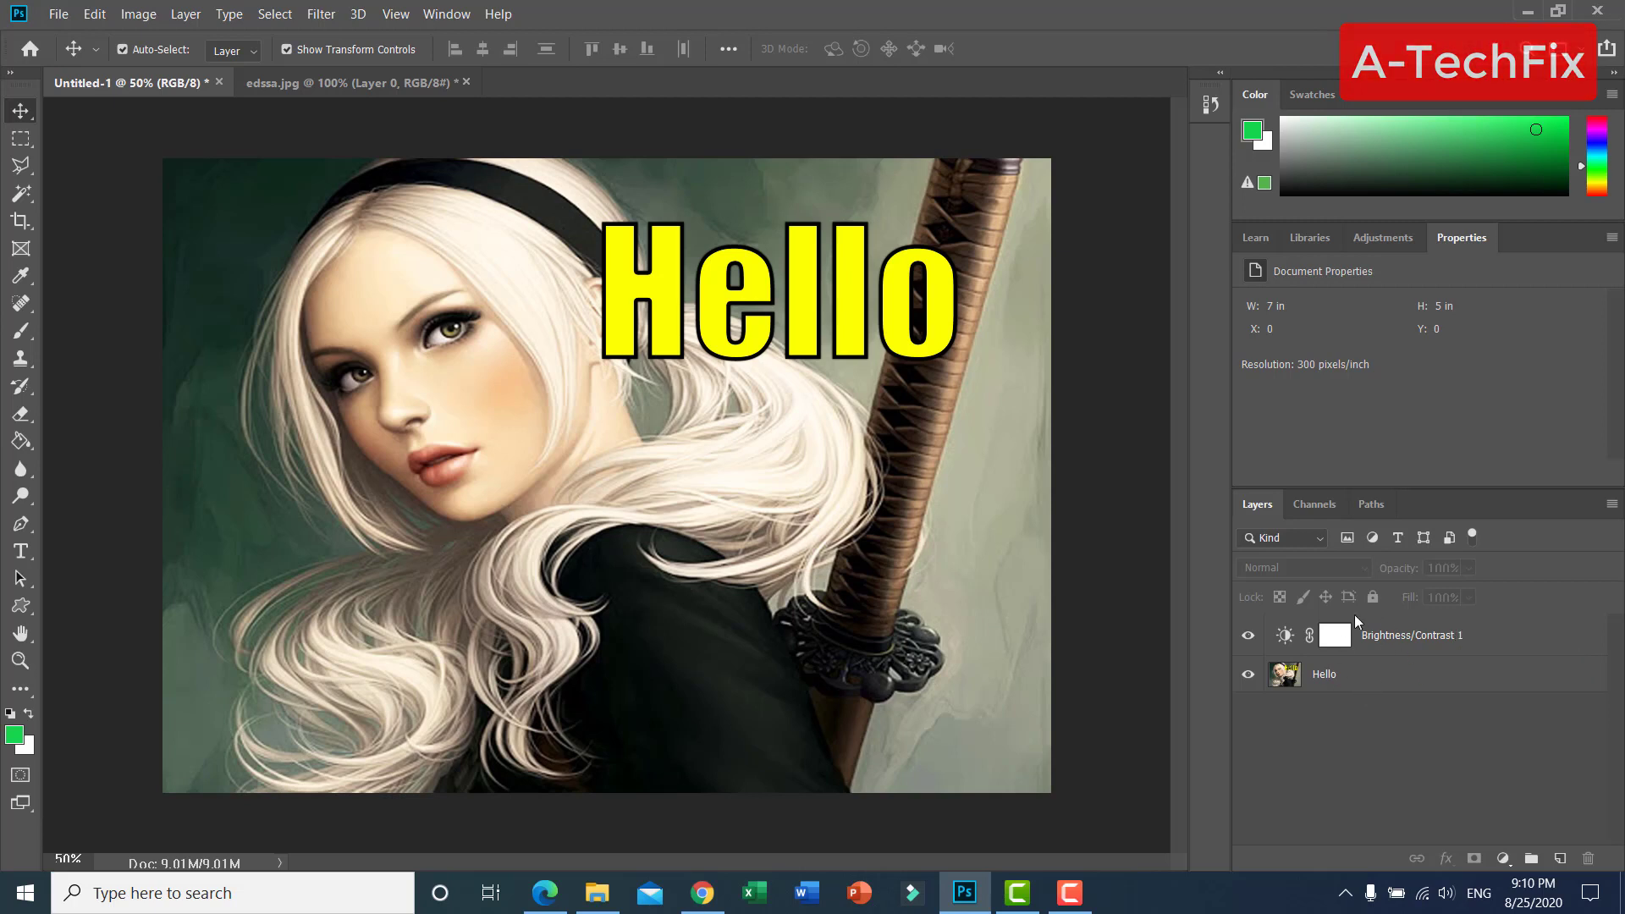
- Merge the Hello layer with Brightness/Contrast 1 via Merge Layers
click(1360, 673)
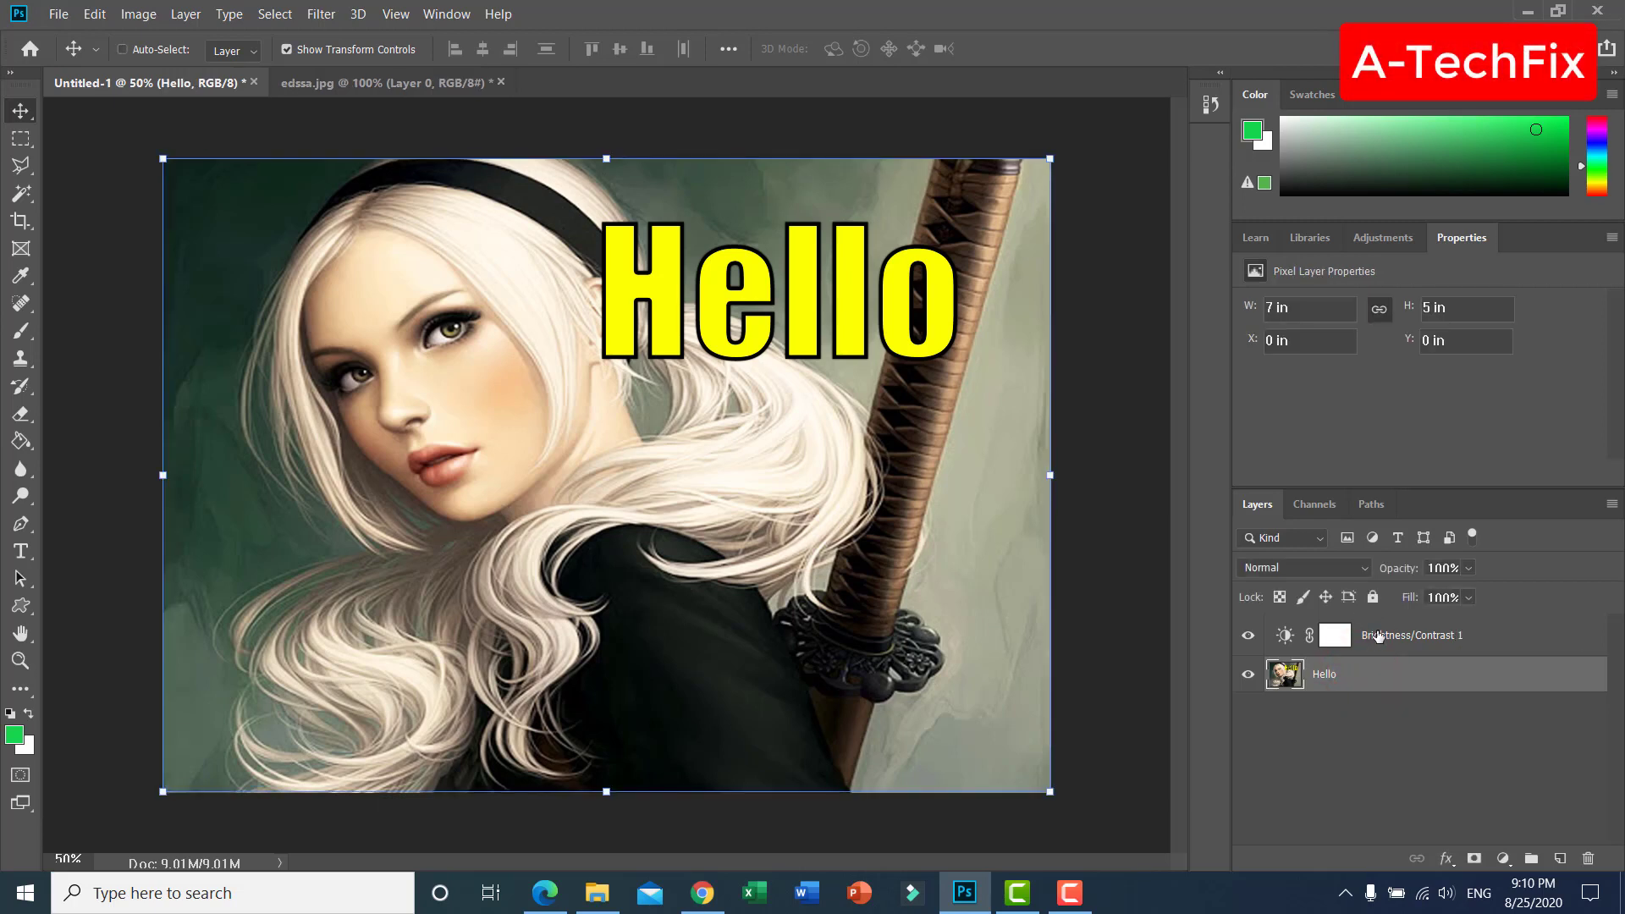
click(1379, 635)
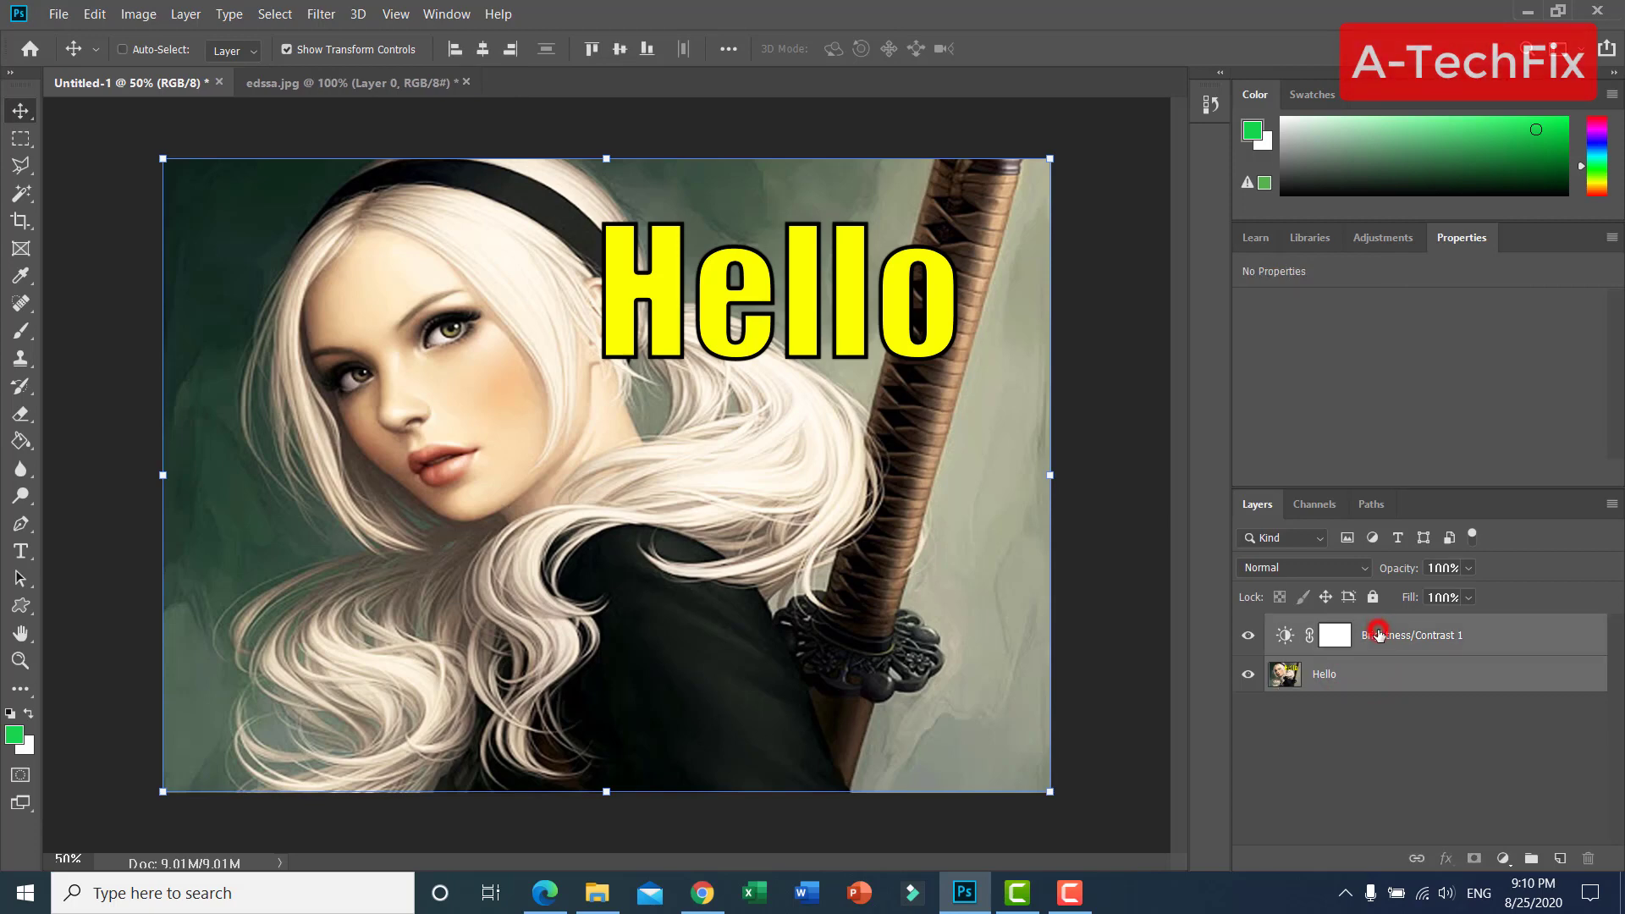
right_click(1380, 635)
click(1180, 610)
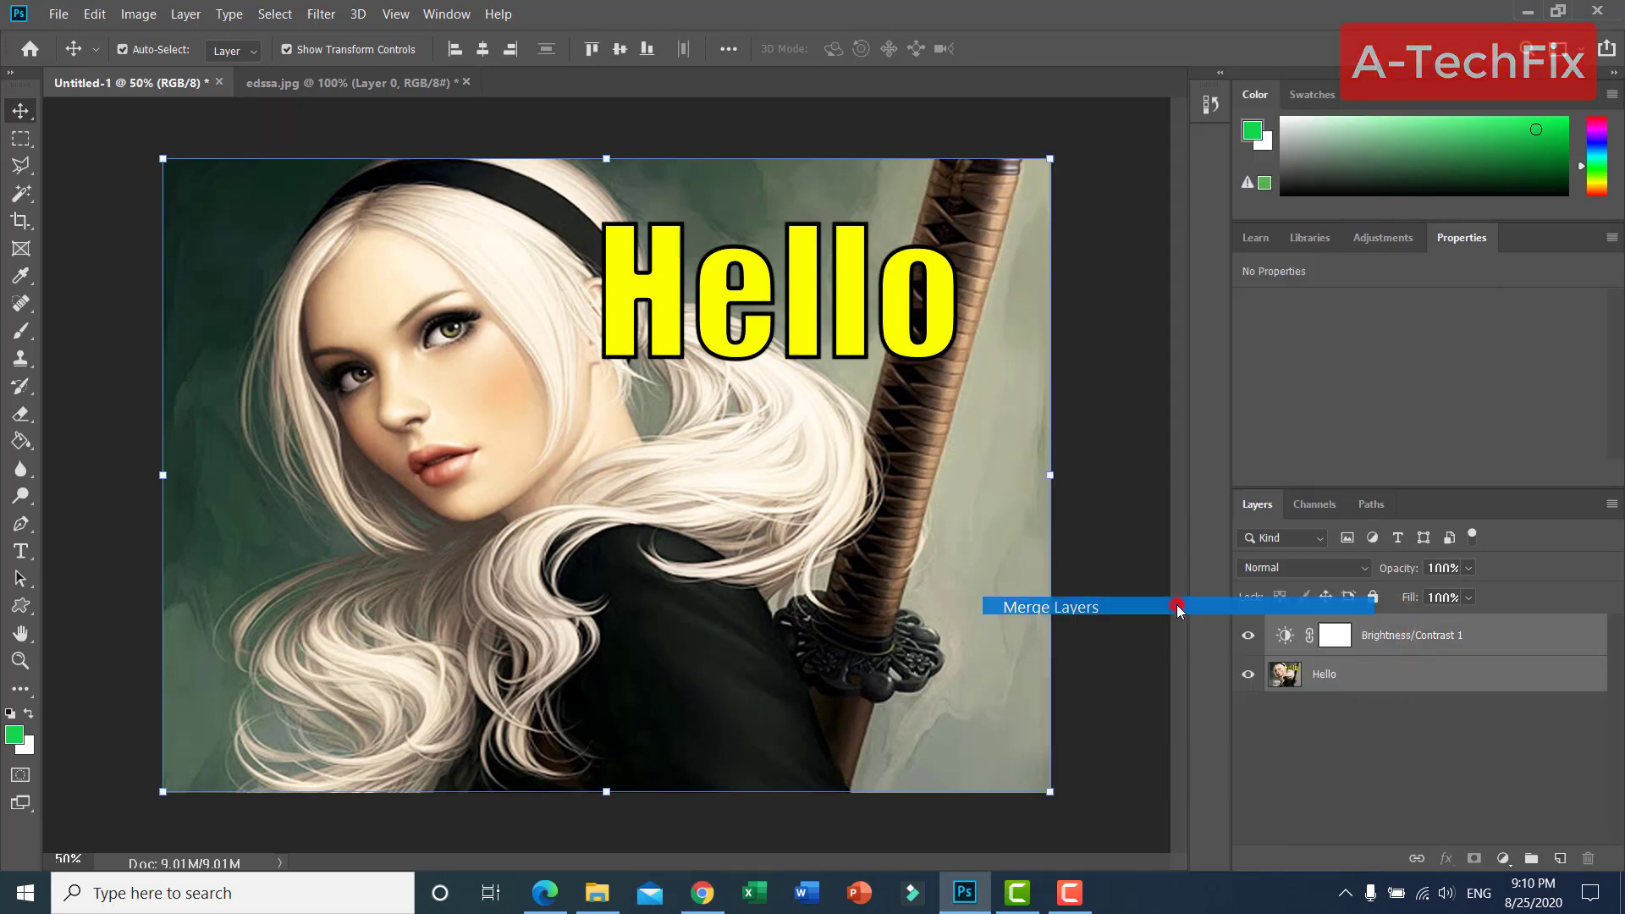
click(1364, 698)
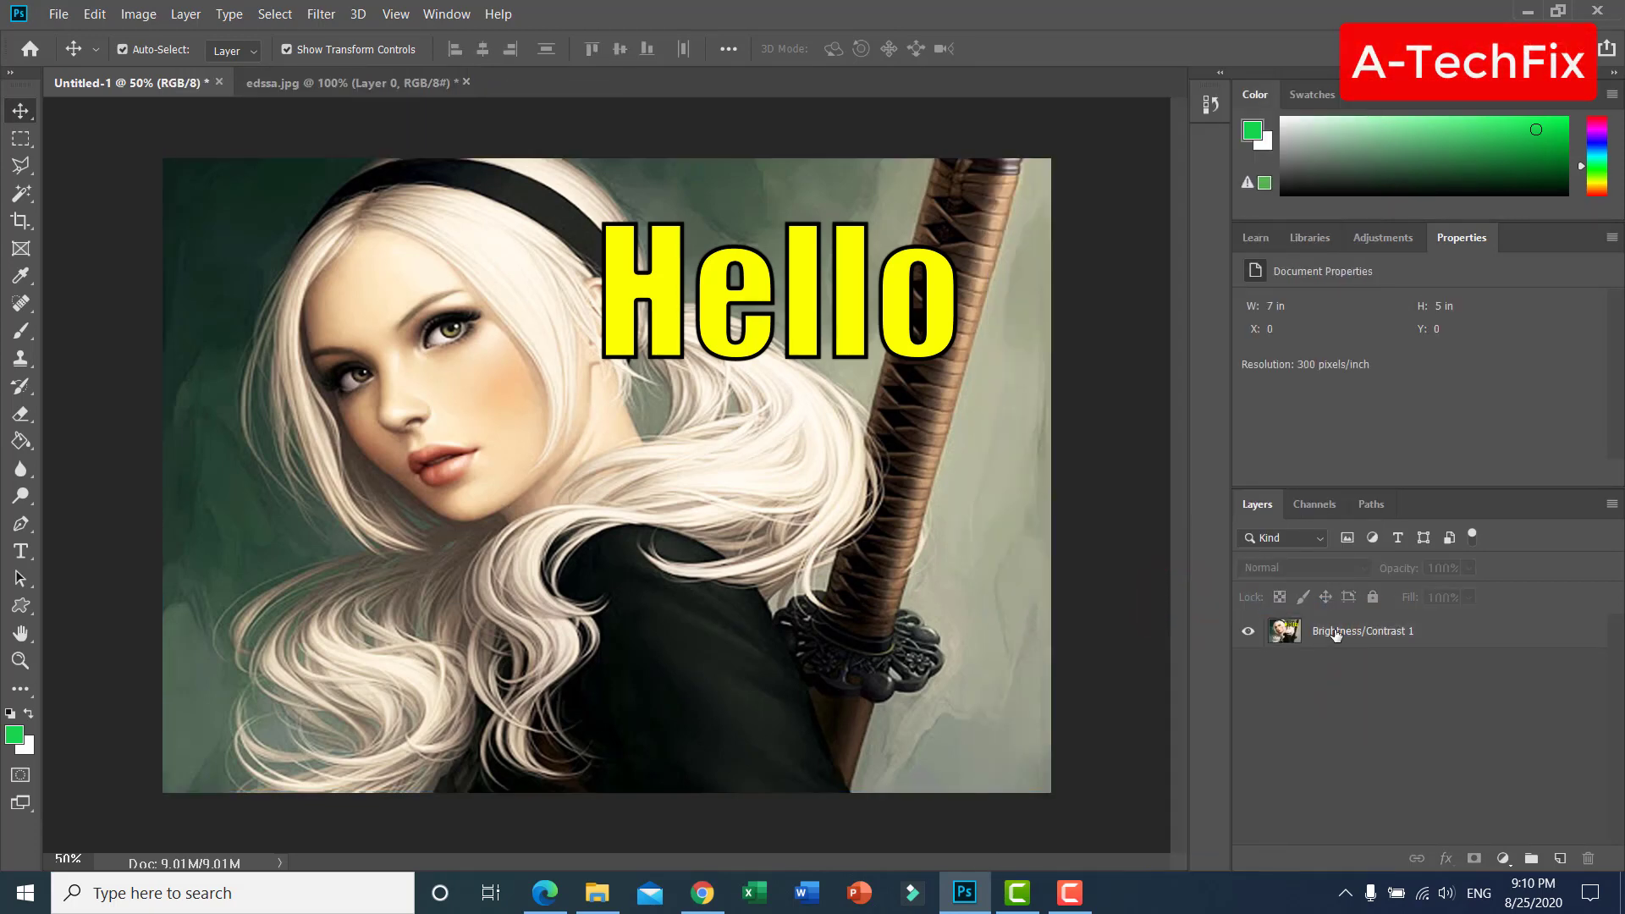